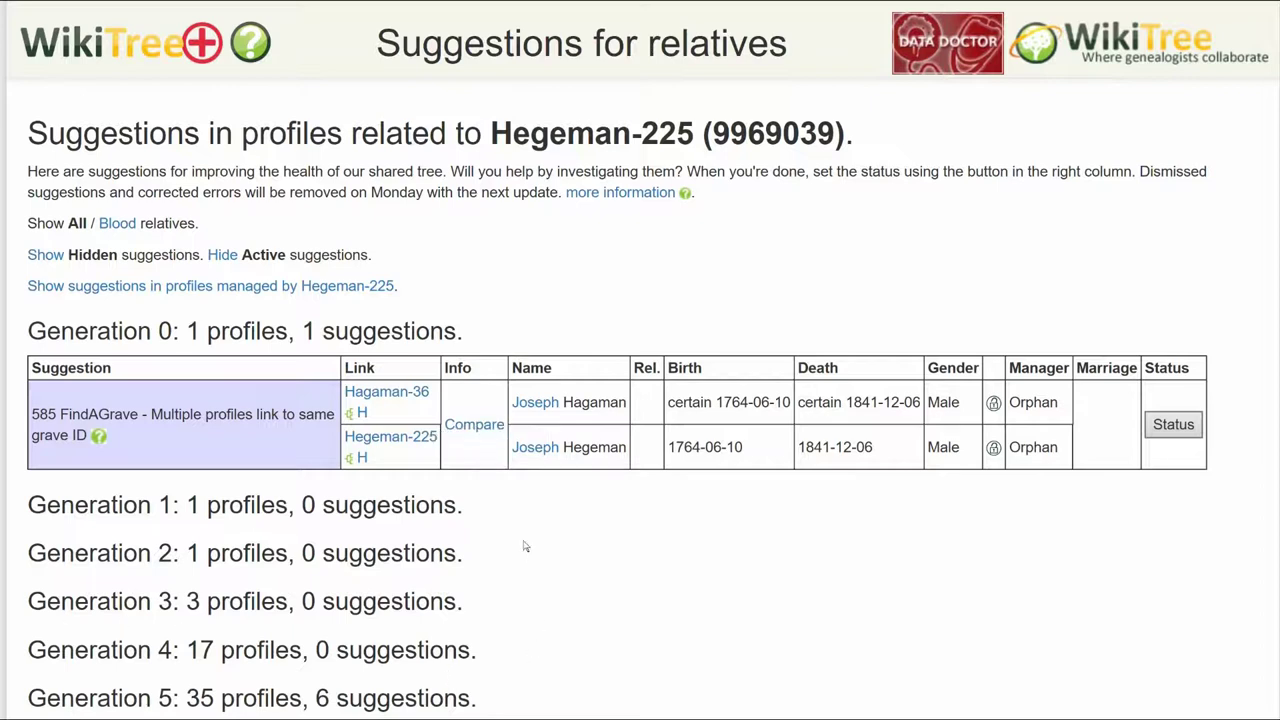
Step: Compare the two Joseph profiles side by side and go to Hagaman-36 (born 10 Jun 1764)
left_click(474, 425)
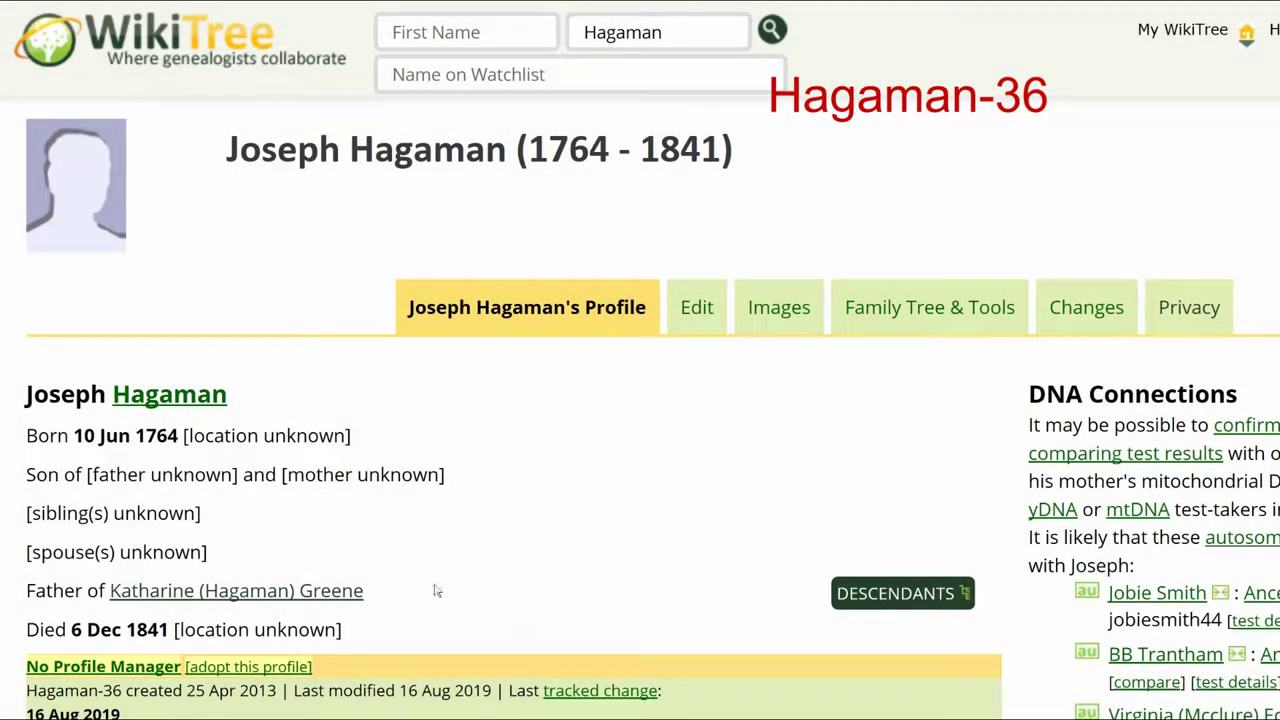
mouse_move(362, 599)
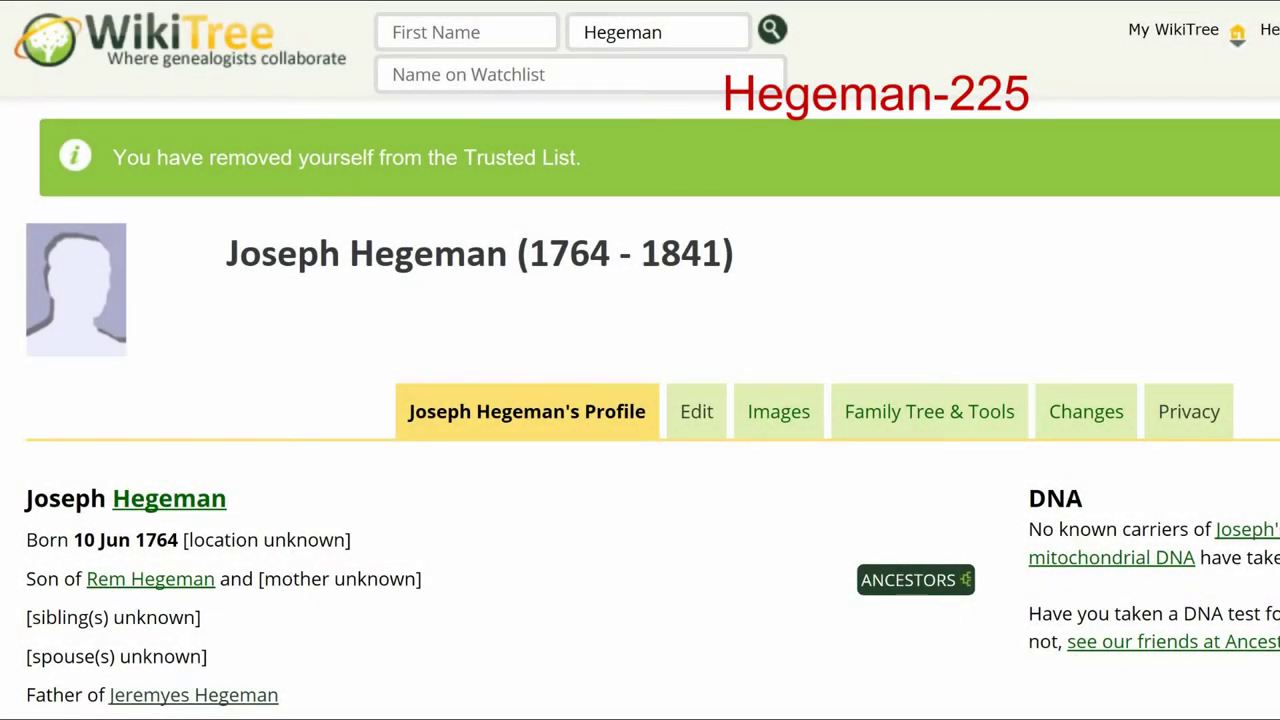
Step: Open Joseph Hegeman's Find a Grave memorial #43170296 from the profile's Sources
mouse_move(173, 697)
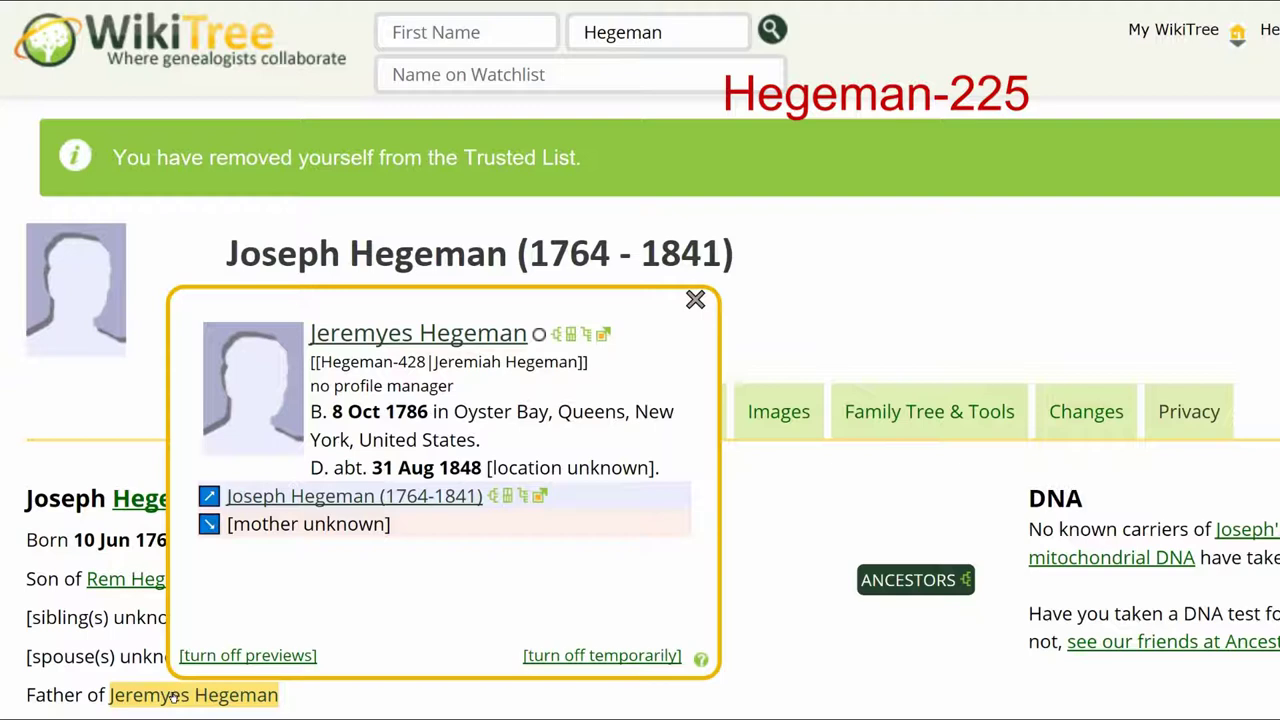
scroll(173, 697, "down", 10)
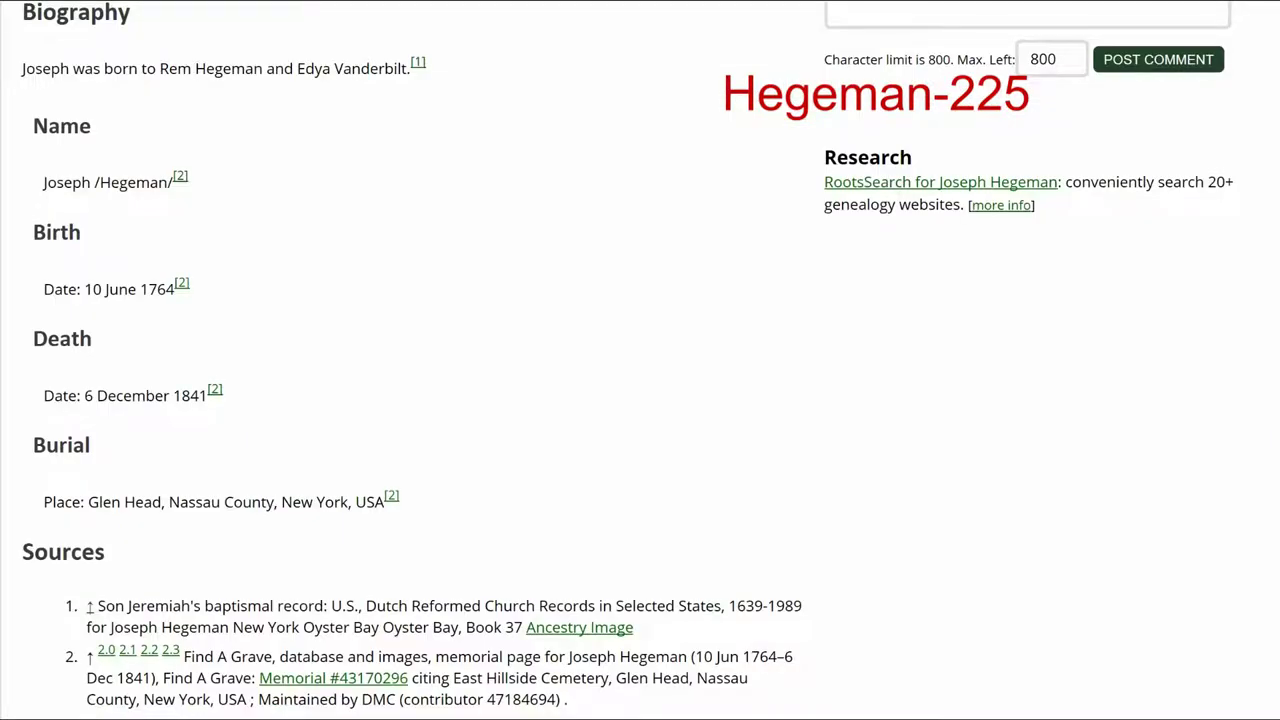
left_click(308, 680)
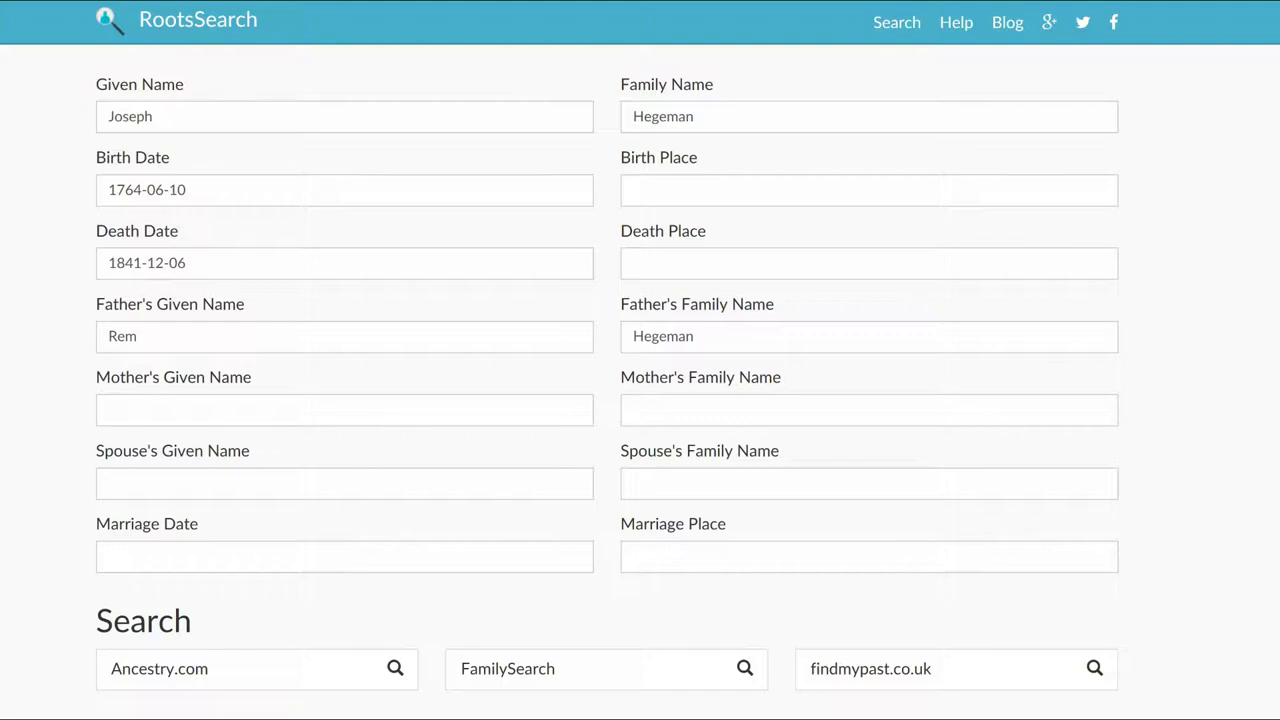
Step: Find Josep Heegeman's 05 Aug 1764 christening record on FamilySearch and copy its citation
left_click(670, 667)
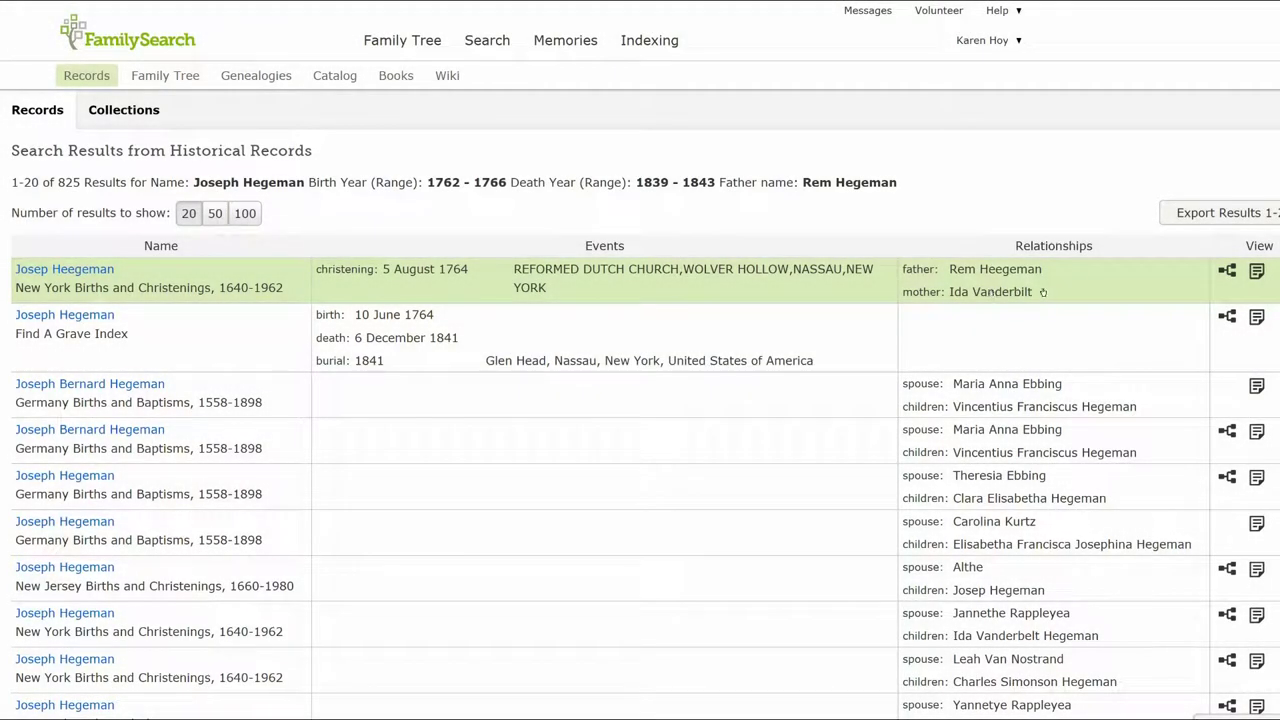
left_click(1257, 273)
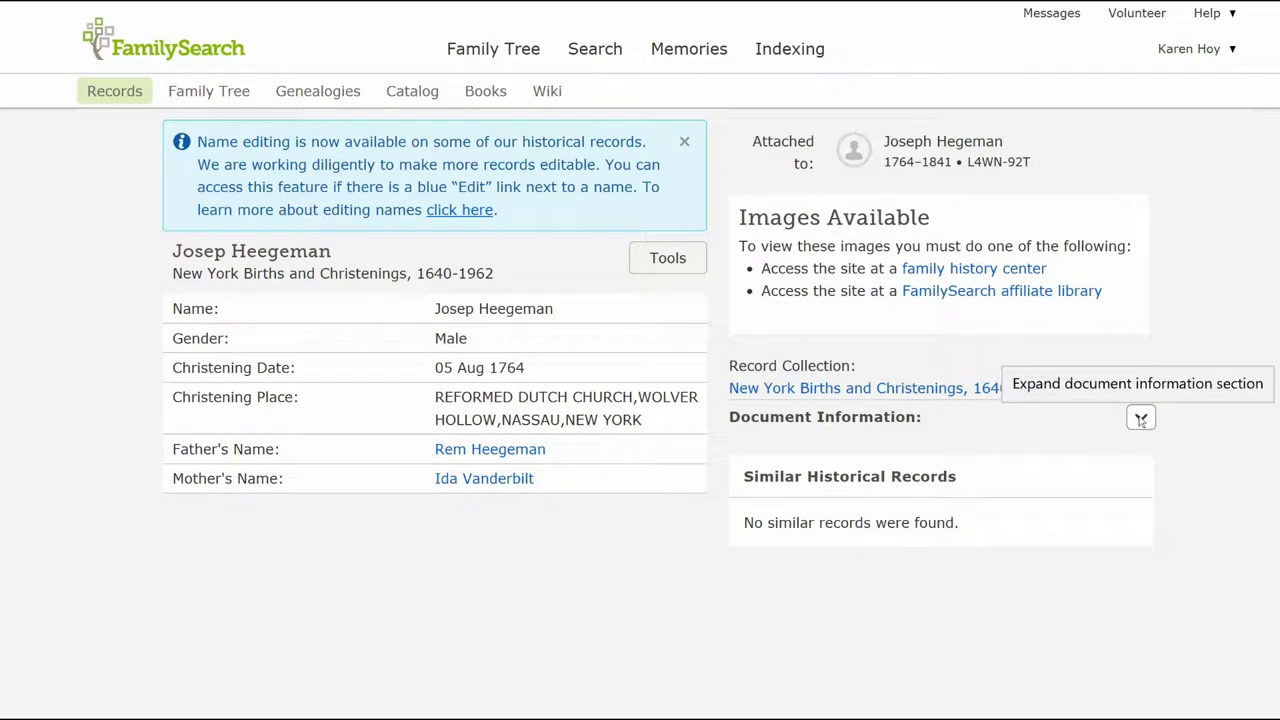
left_click(1141, 420)
left_click_drag(728, 598, 805, 719)
key("ctrl+c")
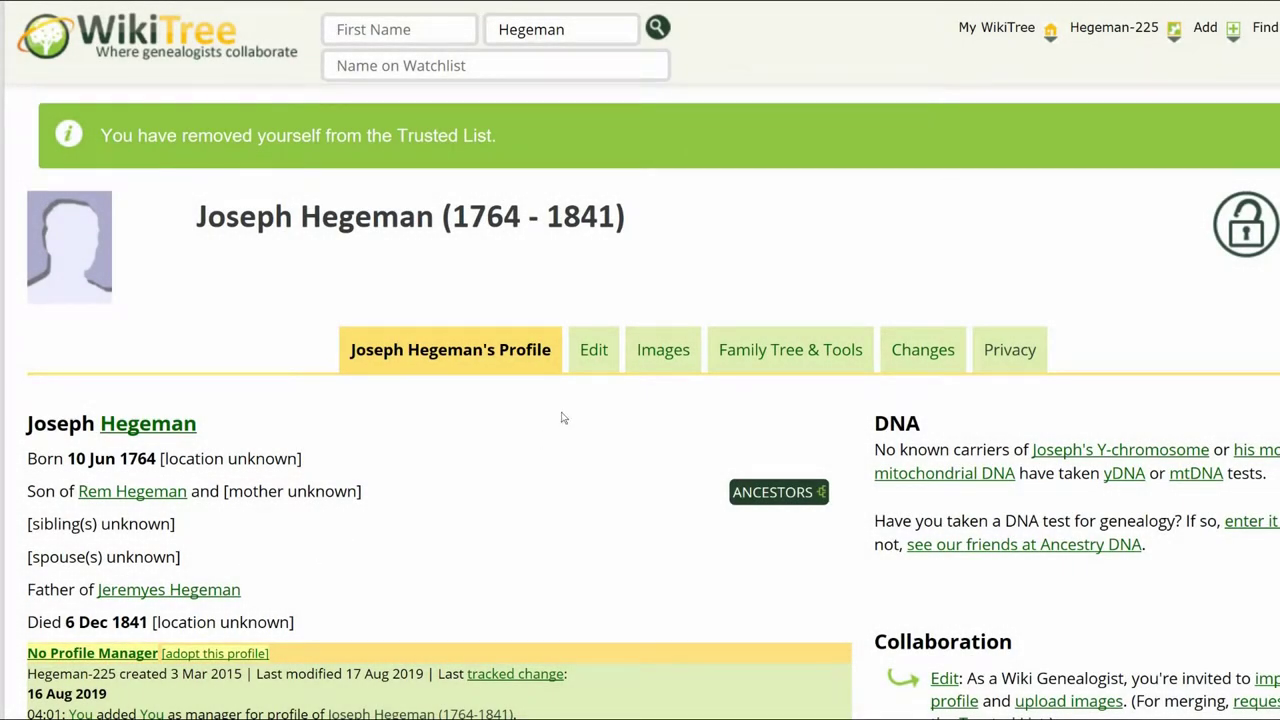
Step: Add 'in 1764.' to the birth sentence, citing the pasted FamilySearch record as ref name=birth
left_click(594, 350)
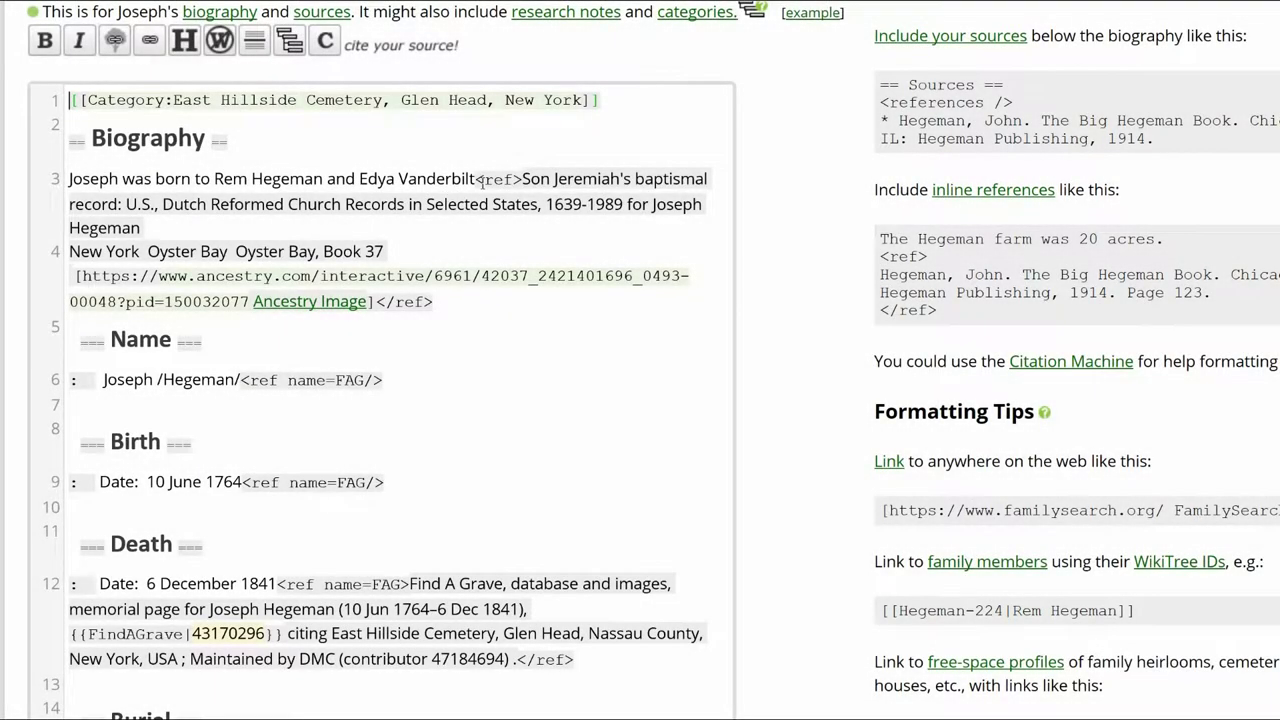
left_click(475, 179)
type("in 1764.")
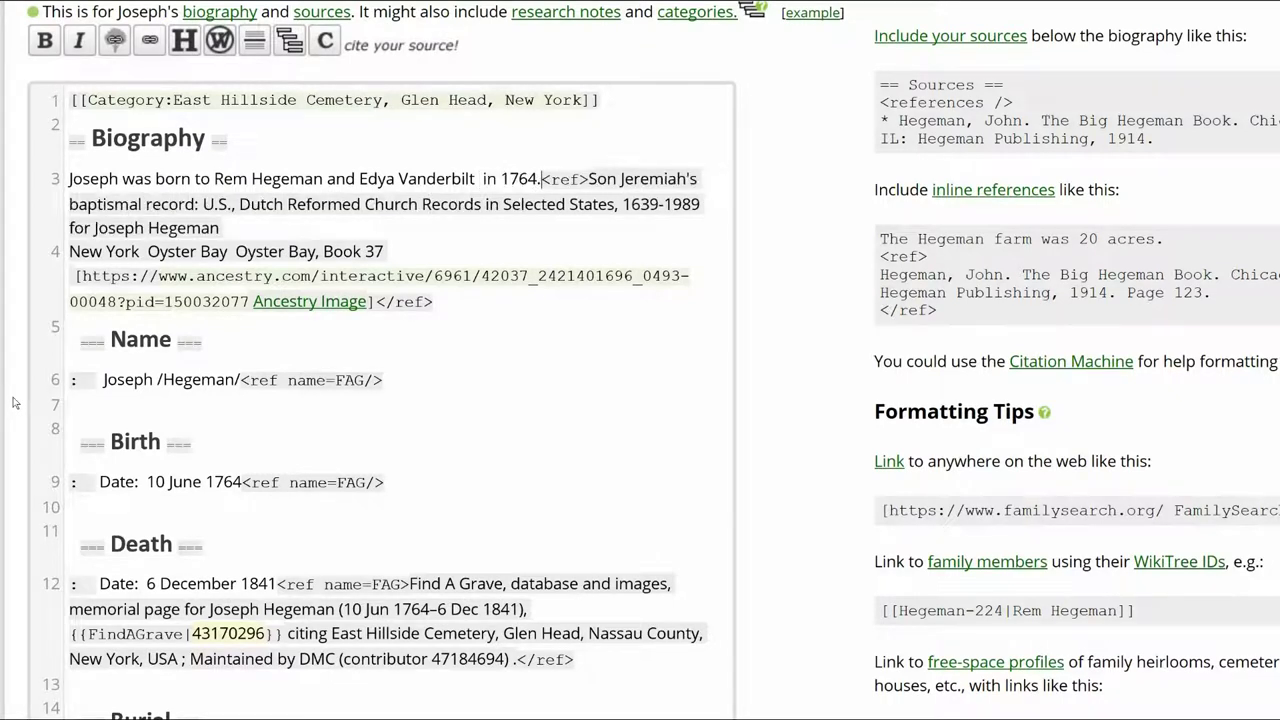
key("ctrl+Left")
key("ctrl+Left")
key("BackSpace")
key("ctrl+Right")
key("ctrl+Right")
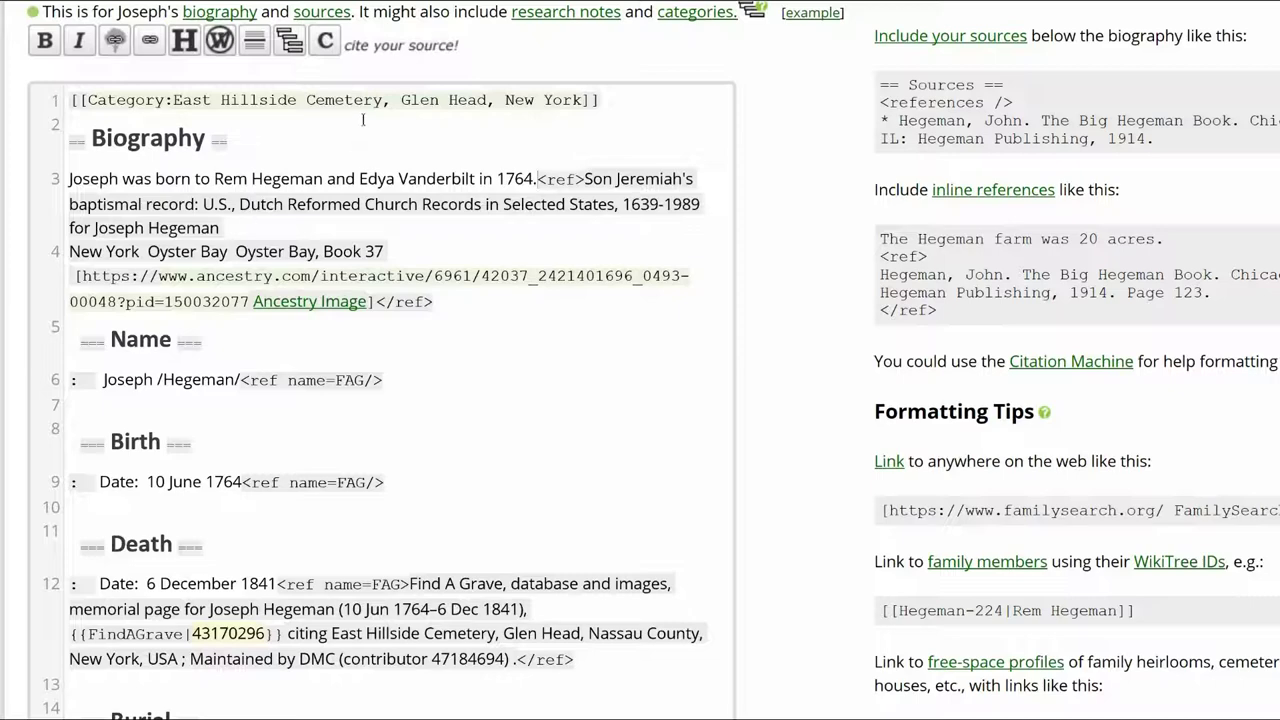
left_click(369, 54)
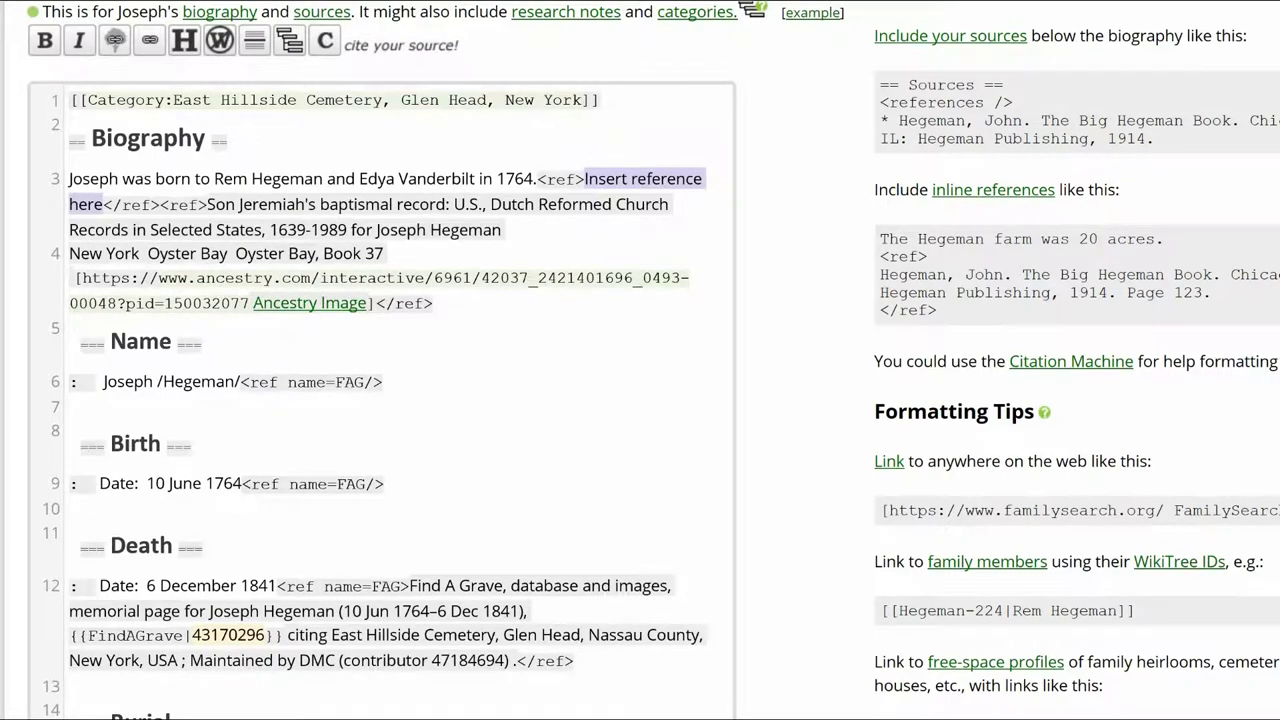
key("ctrl+v")
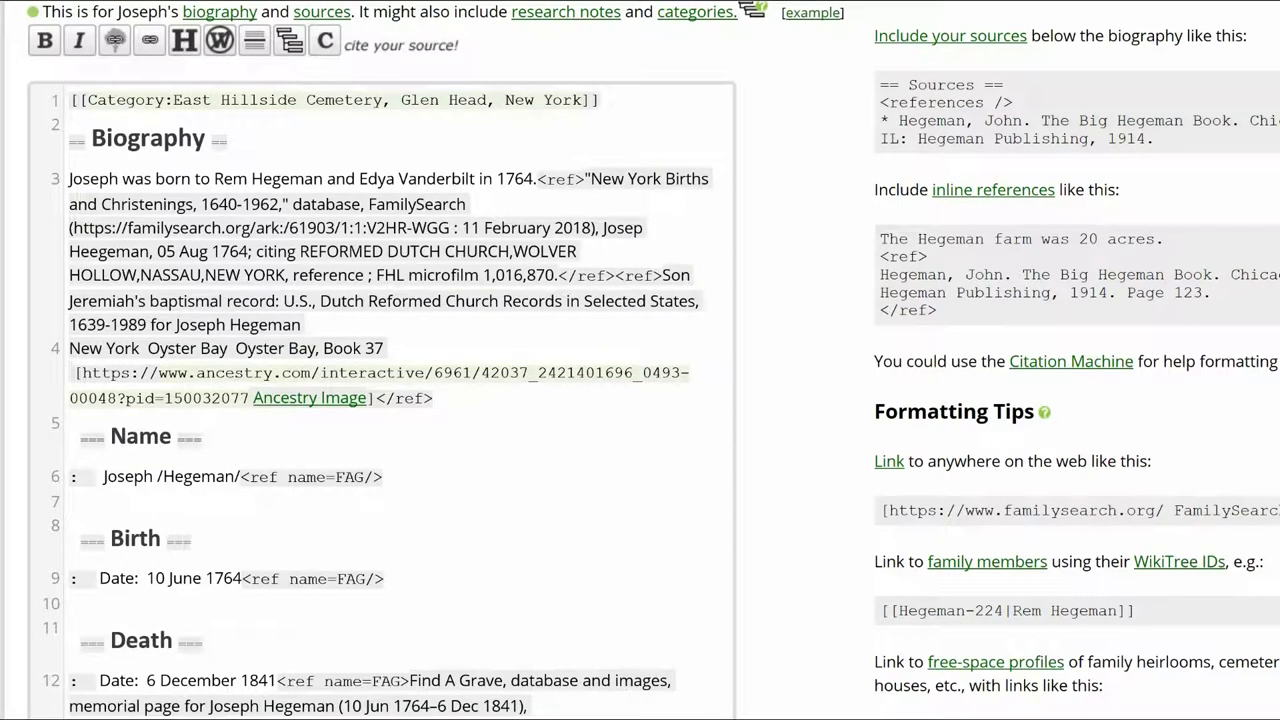
type("name=birth")
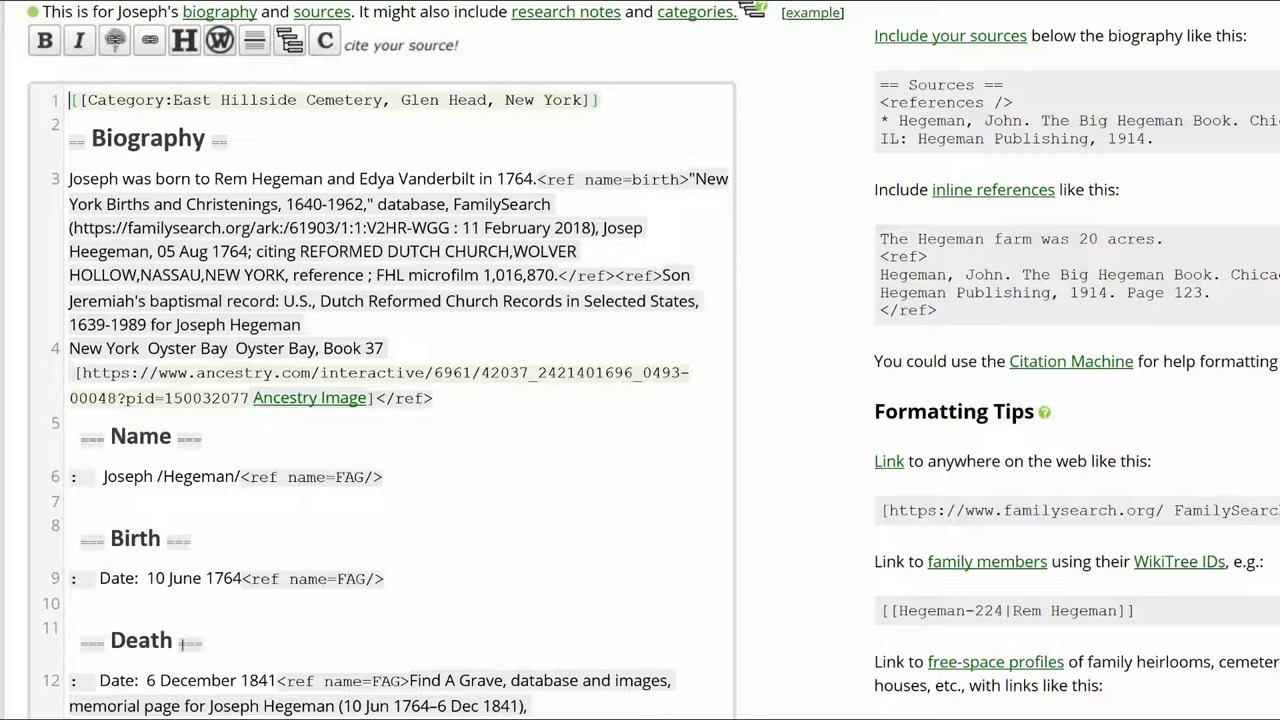
Step: Reuse the 'birth' reference on the Name and Birth lines instead of the FAG reference
double_click(350, 477)
type("birth")
left_click_drag(410, 488, 241, 478)
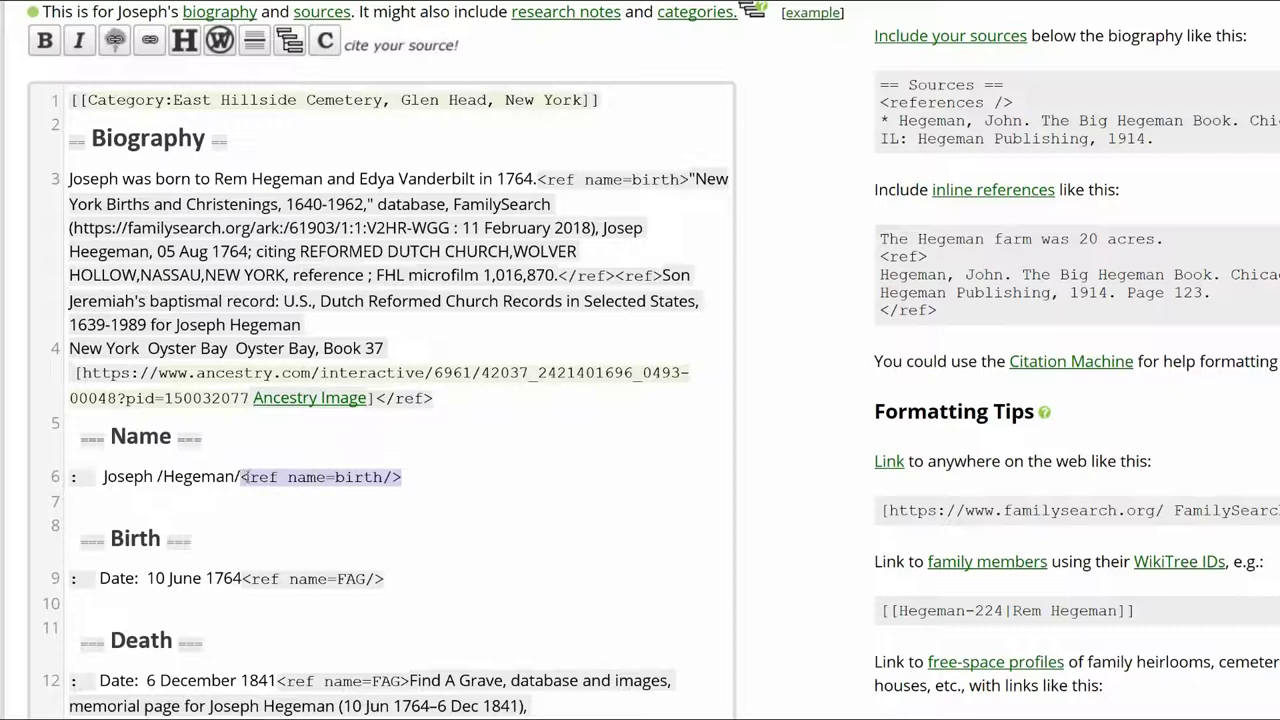
left_click_drag(385, 580, 243, 580)
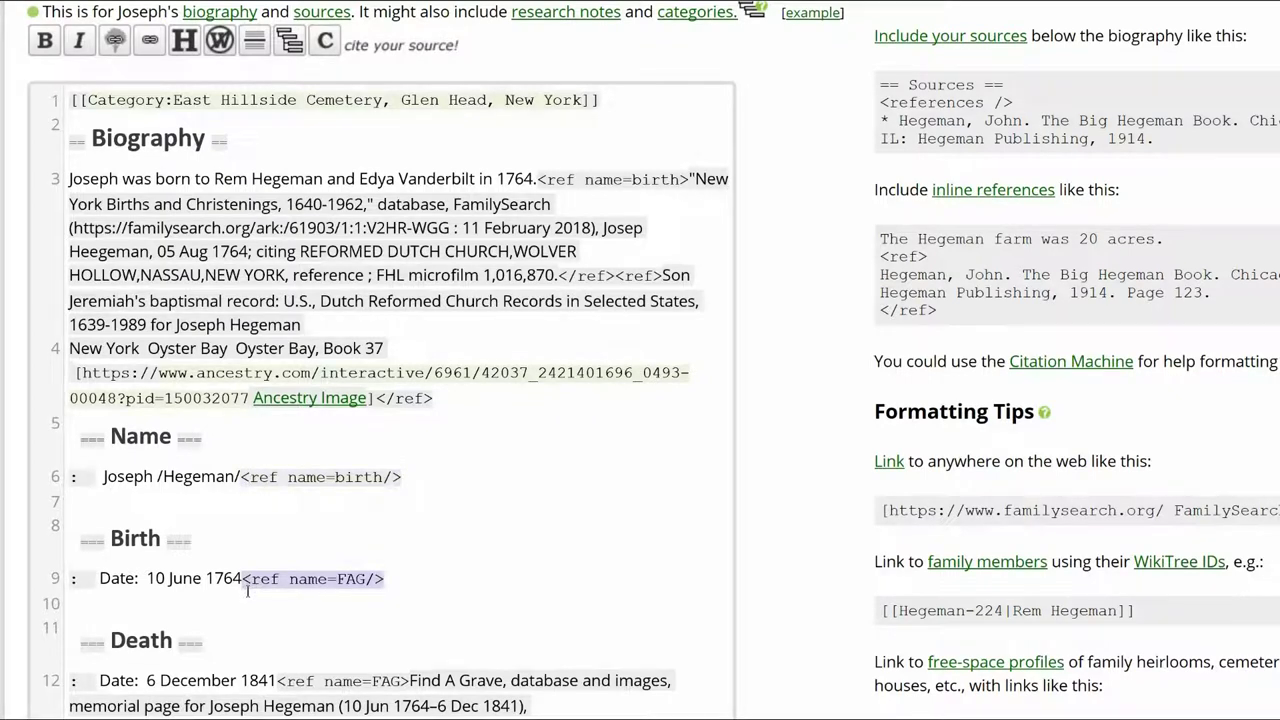
Step: Add a Research Notes section explaining the Heegeman spelling in the birth record
left_click(205, 683)
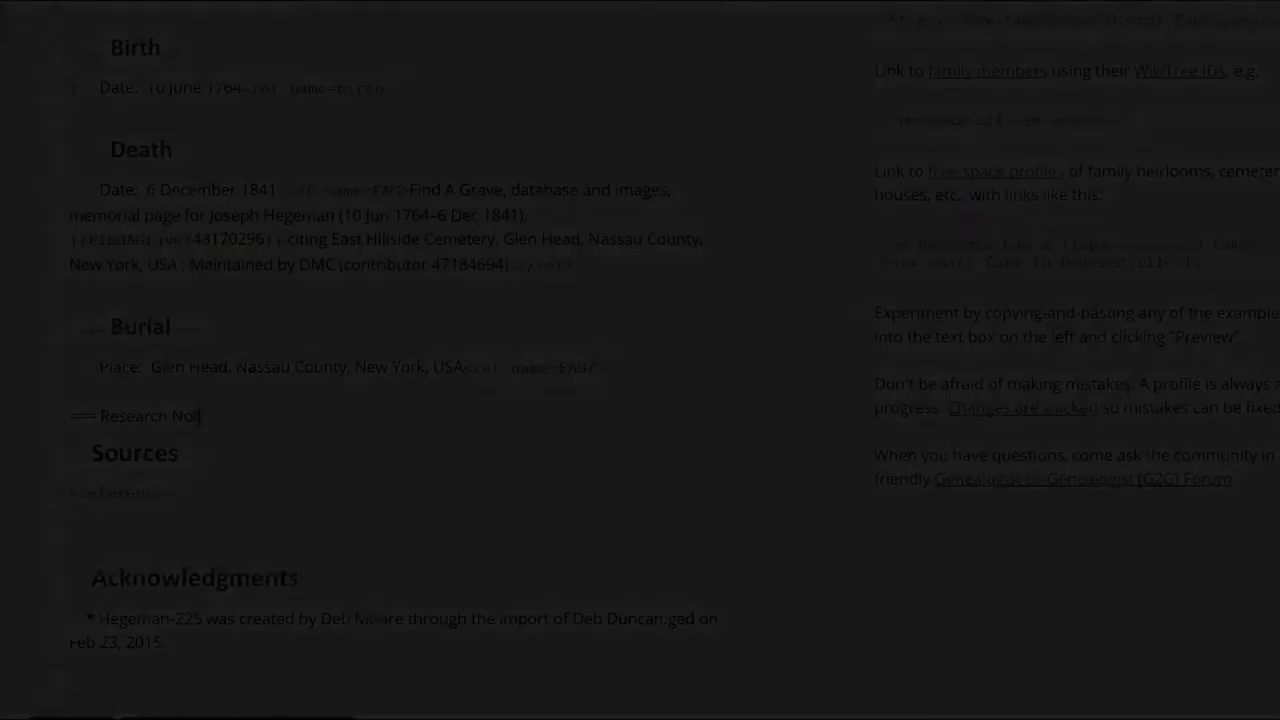
type("es ===")
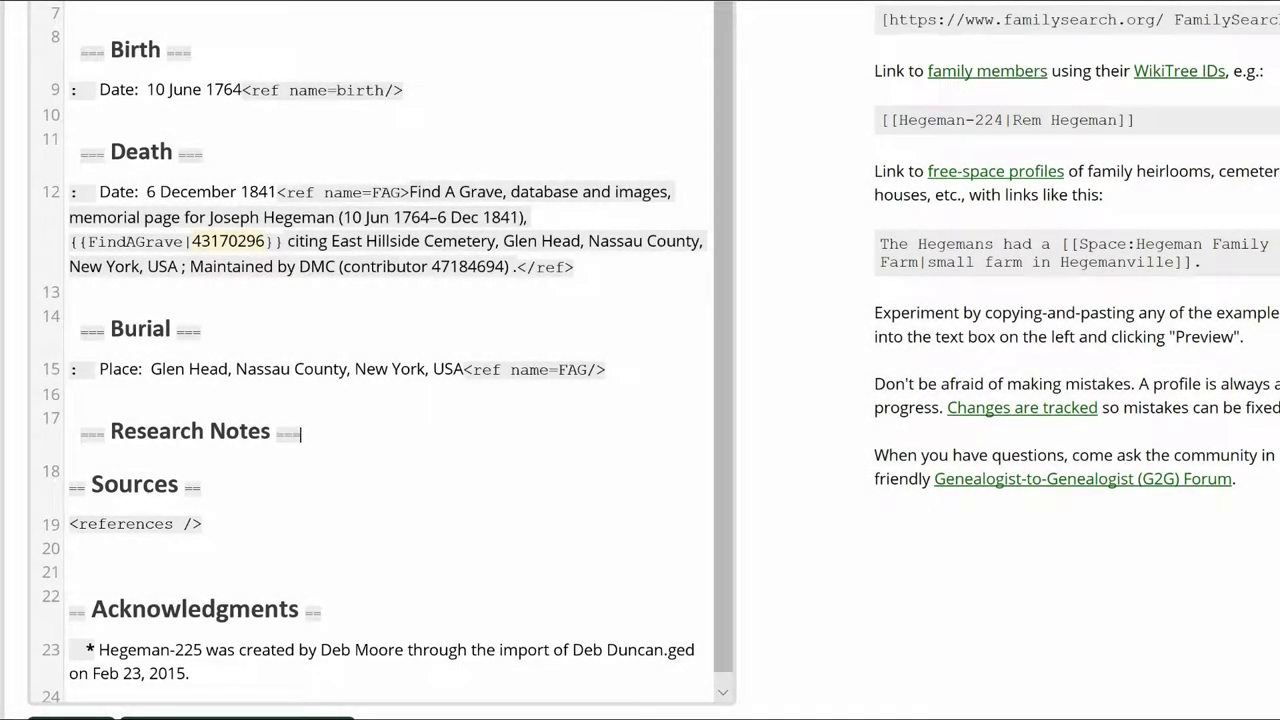
key("Return")
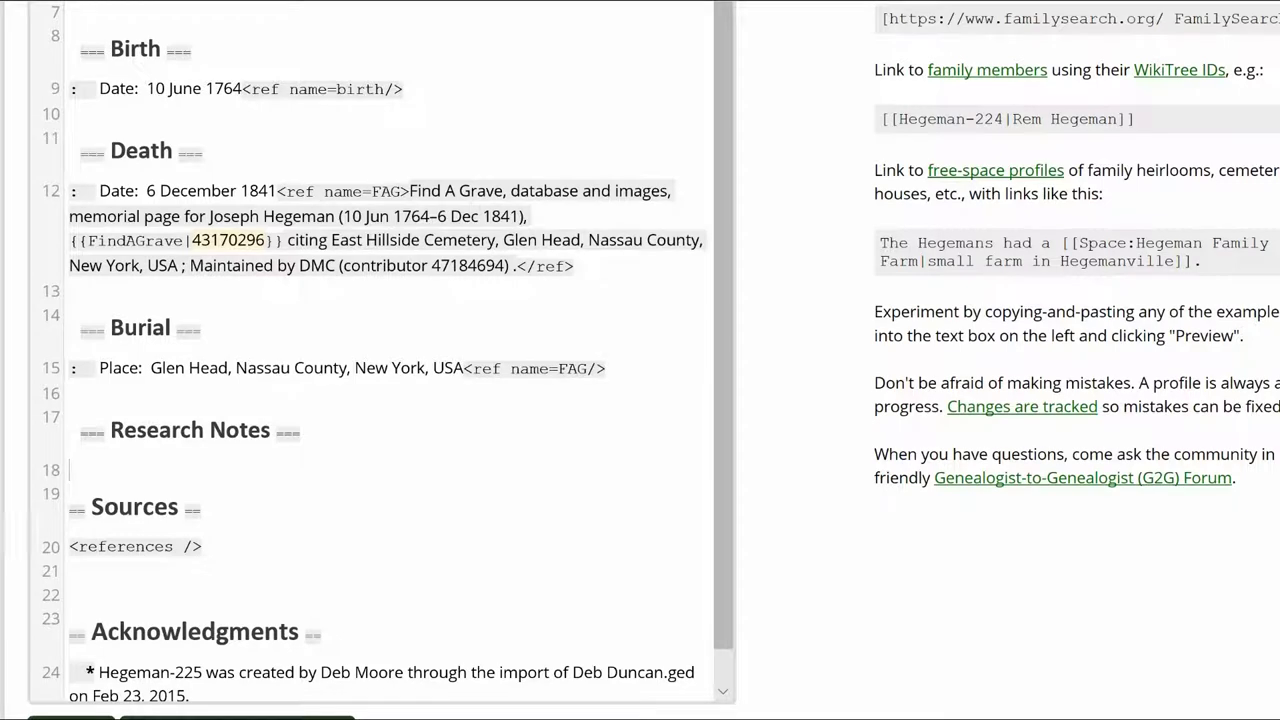
type("Though his birth record shows Joseph's last name spelled Heegeman, with two e's, all later documentation shows Hegeman, with one e.")
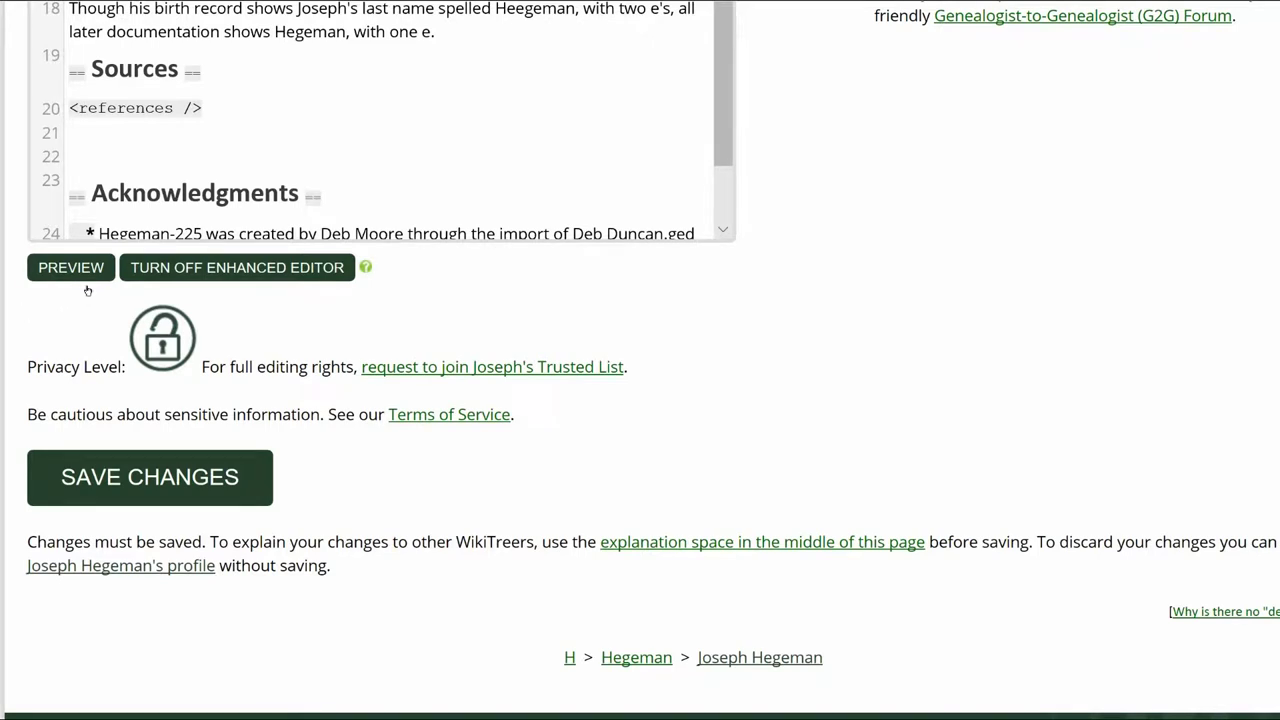
left_click(85, 276)
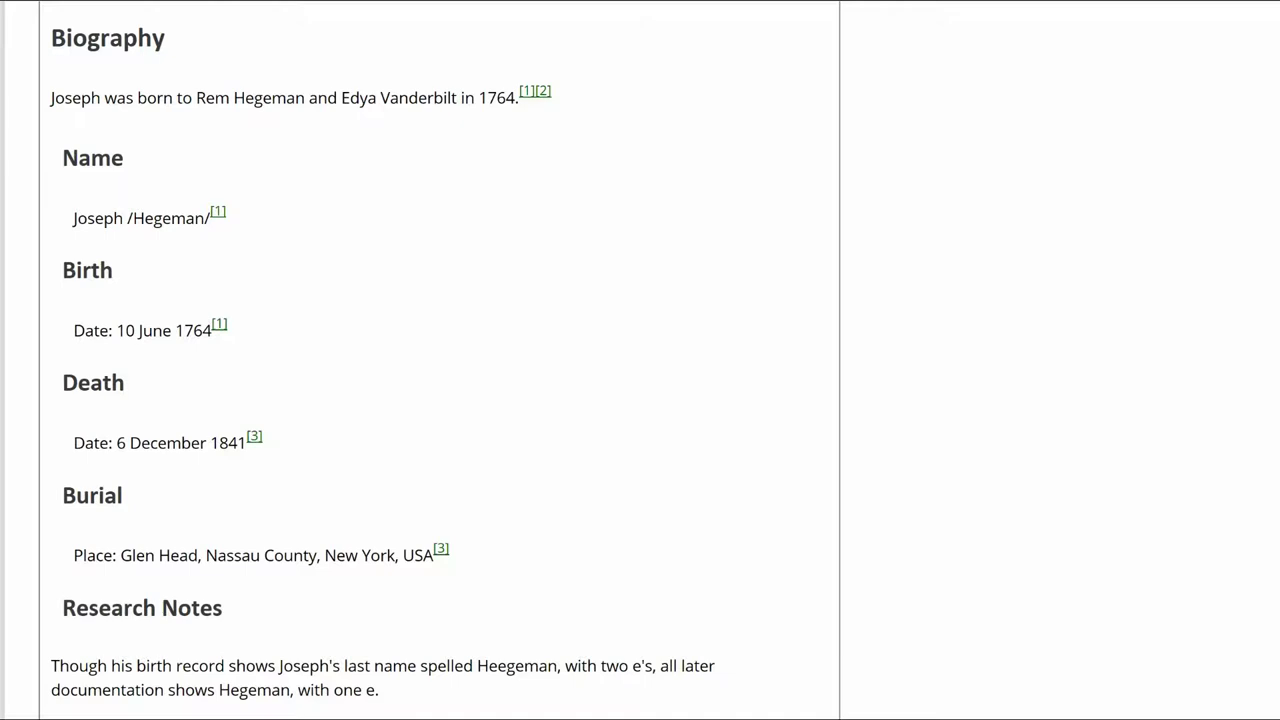
scroll(440, 360, "down", 6)
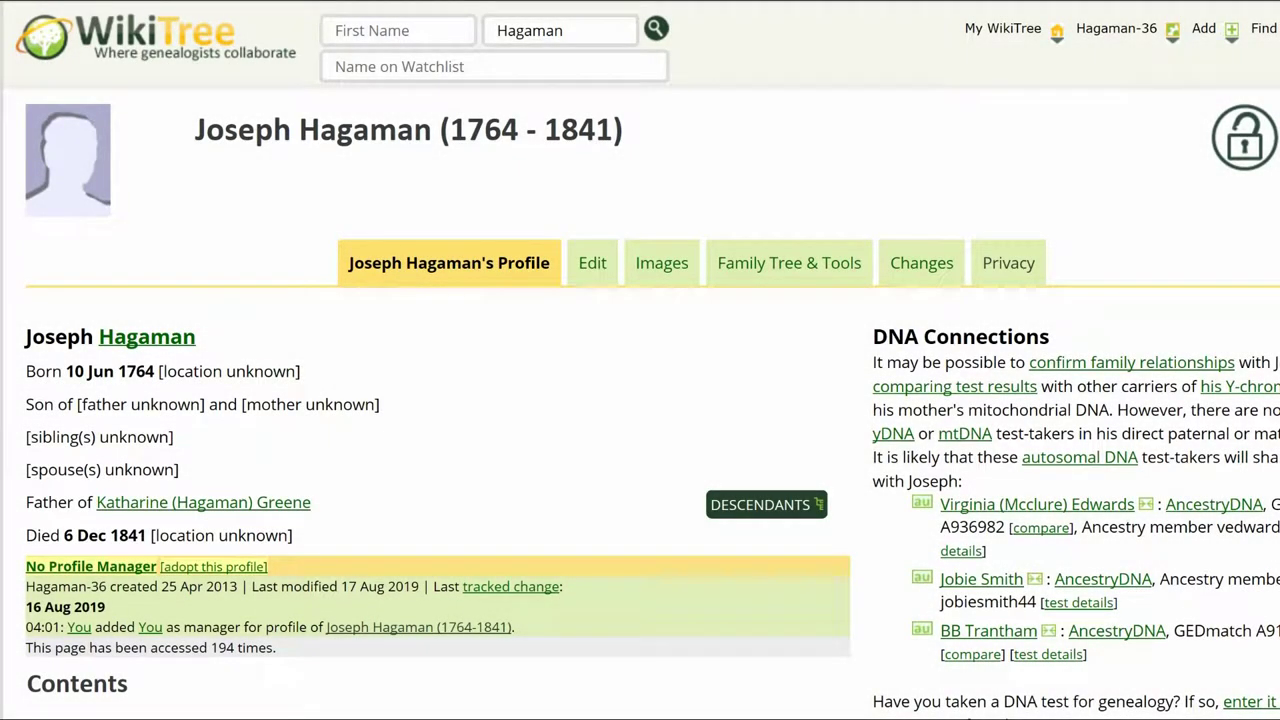
Step: Scroll through Hagaman-36's biography and Find A Grave source, then back to the top
scroll(640, 360, "down", 6)
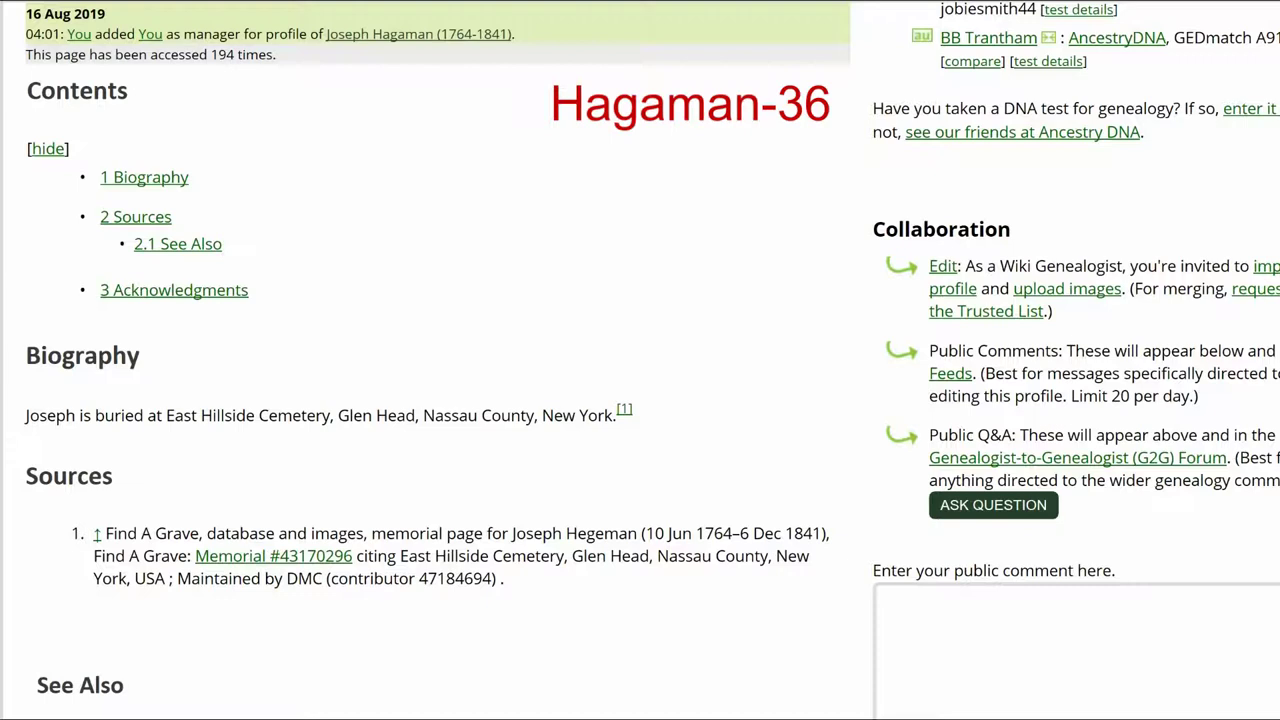
scroll(196, 671, "up", 6)
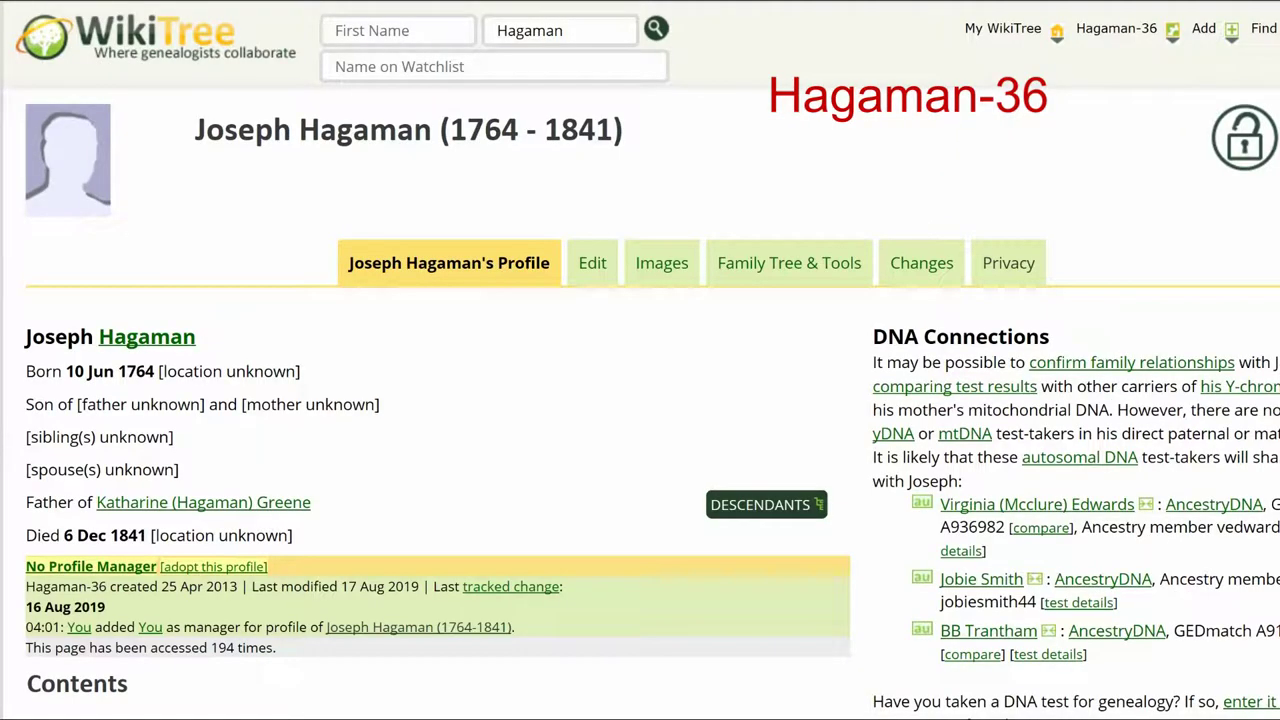
Step: Delete Joseph Hagaman's 10 Jun 1764 birth date and mark the birth date uncertain
left_click(600, 278)
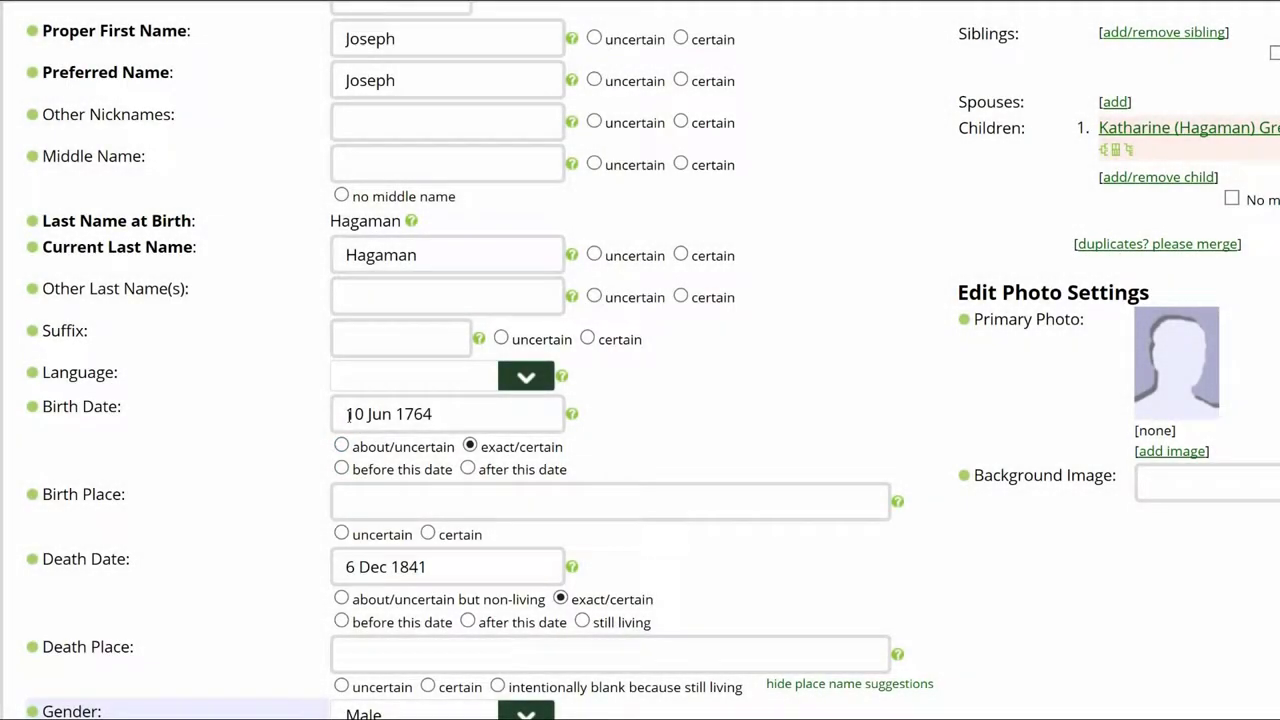
left_click_drag(348, 414, 438, 414)
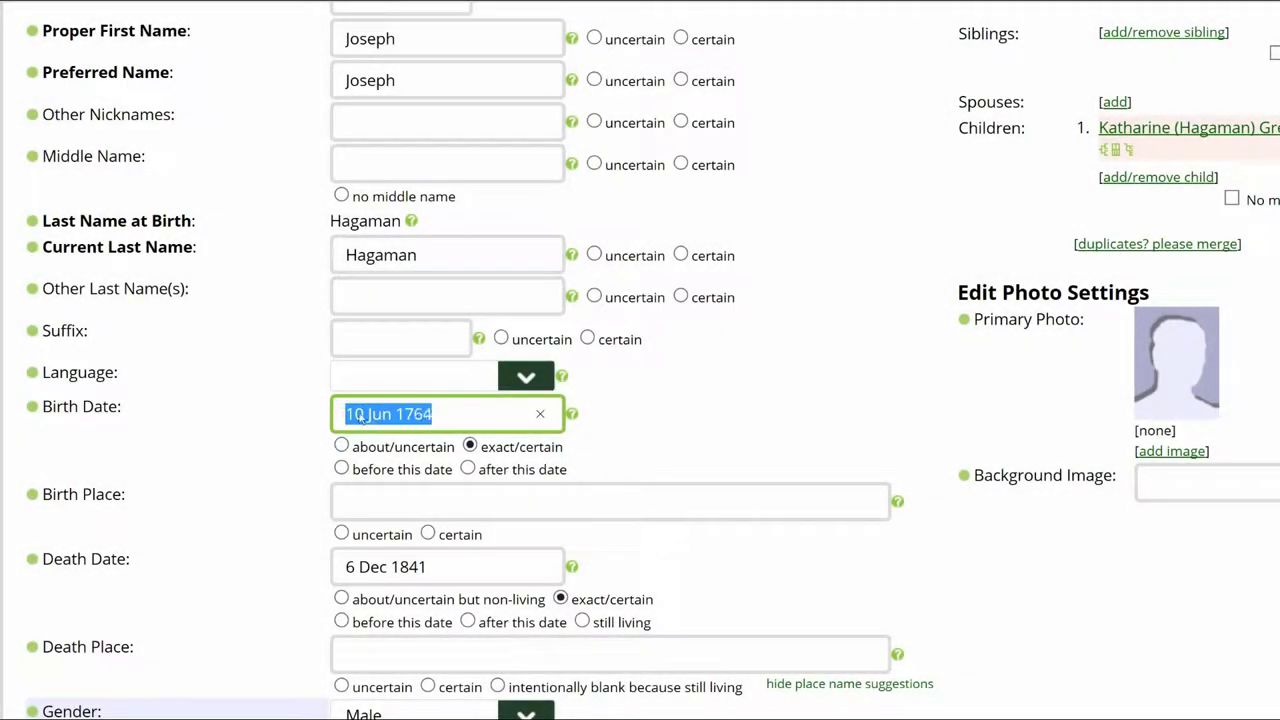
key("BackSpace")
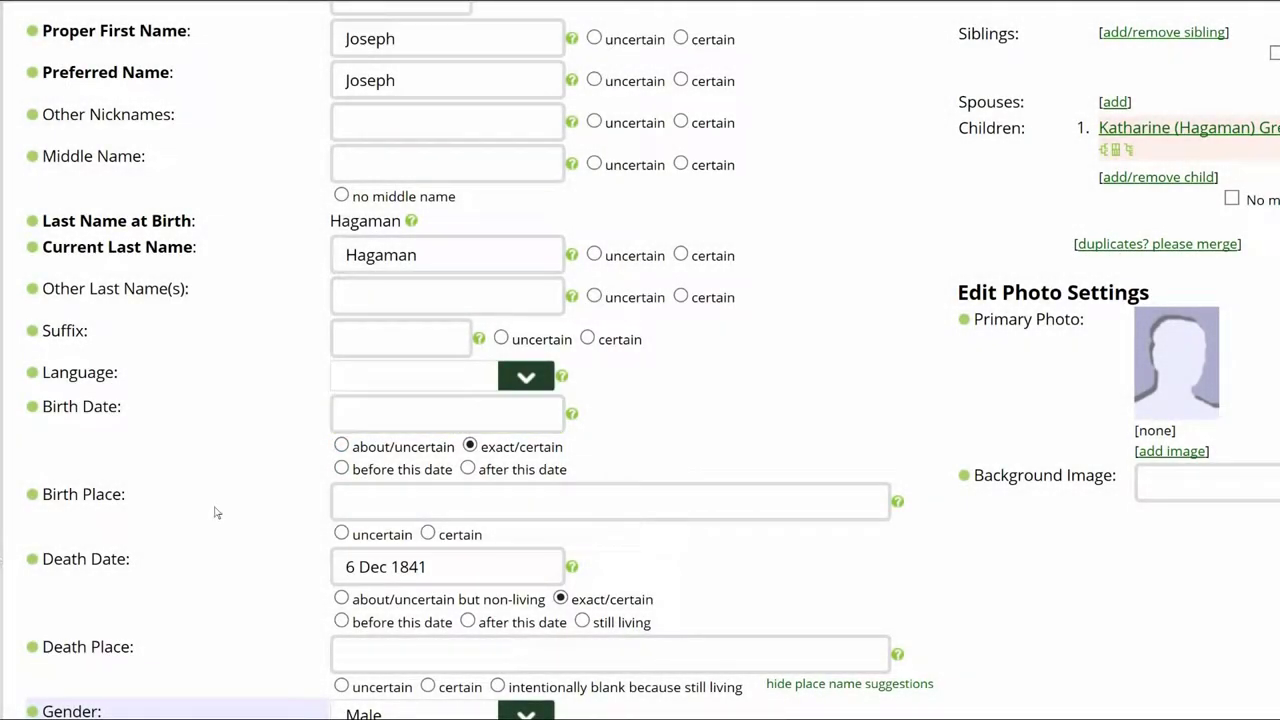
left_click(341, 447)
Step: Change the death to about 1792, with an uncertain death place of New Jersey, USA
left_click(349, 568)
left_click_drag(349, 568, 449, 564)
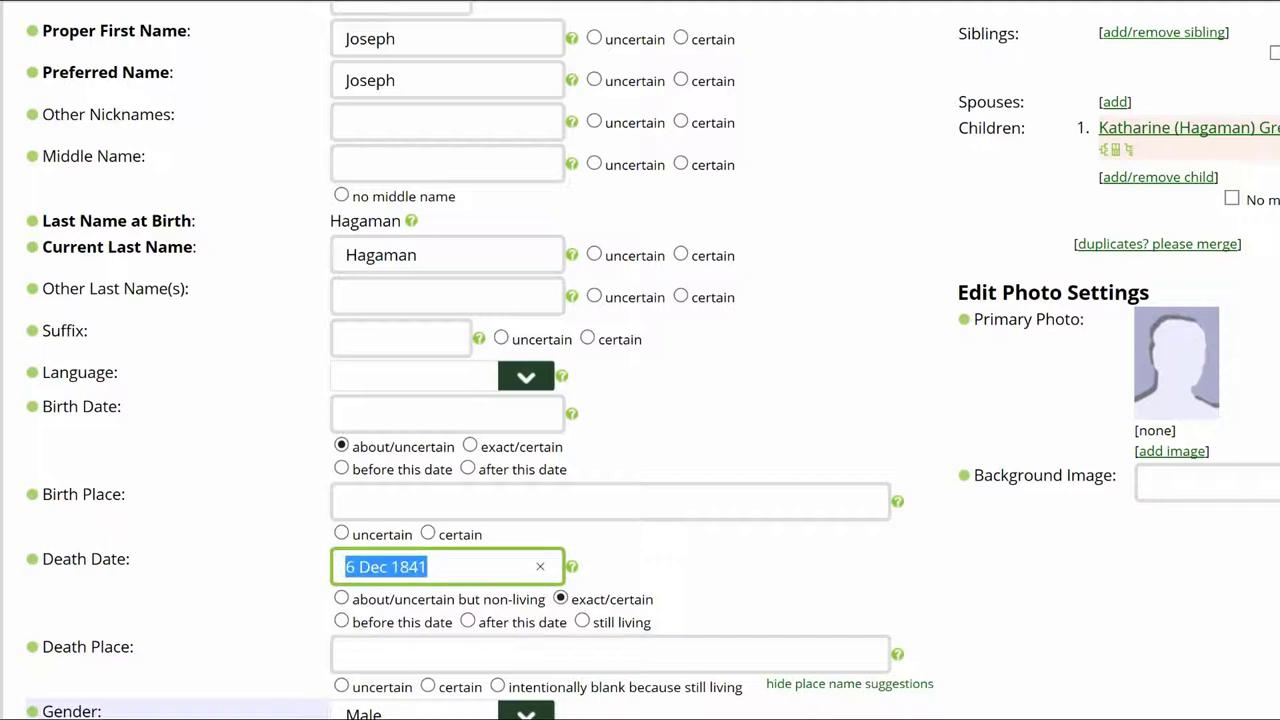
type("1792")
left_click(342, 599)
type("New Jersey, USA")
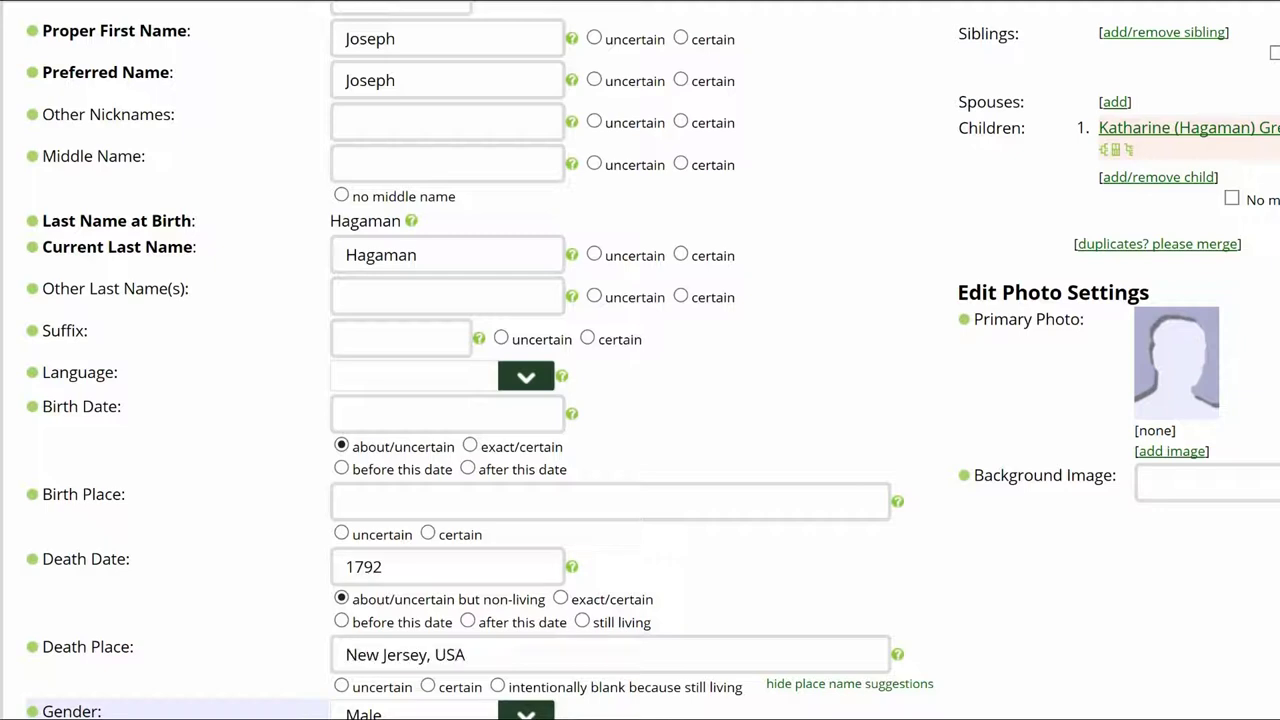
left_click(342, 687)
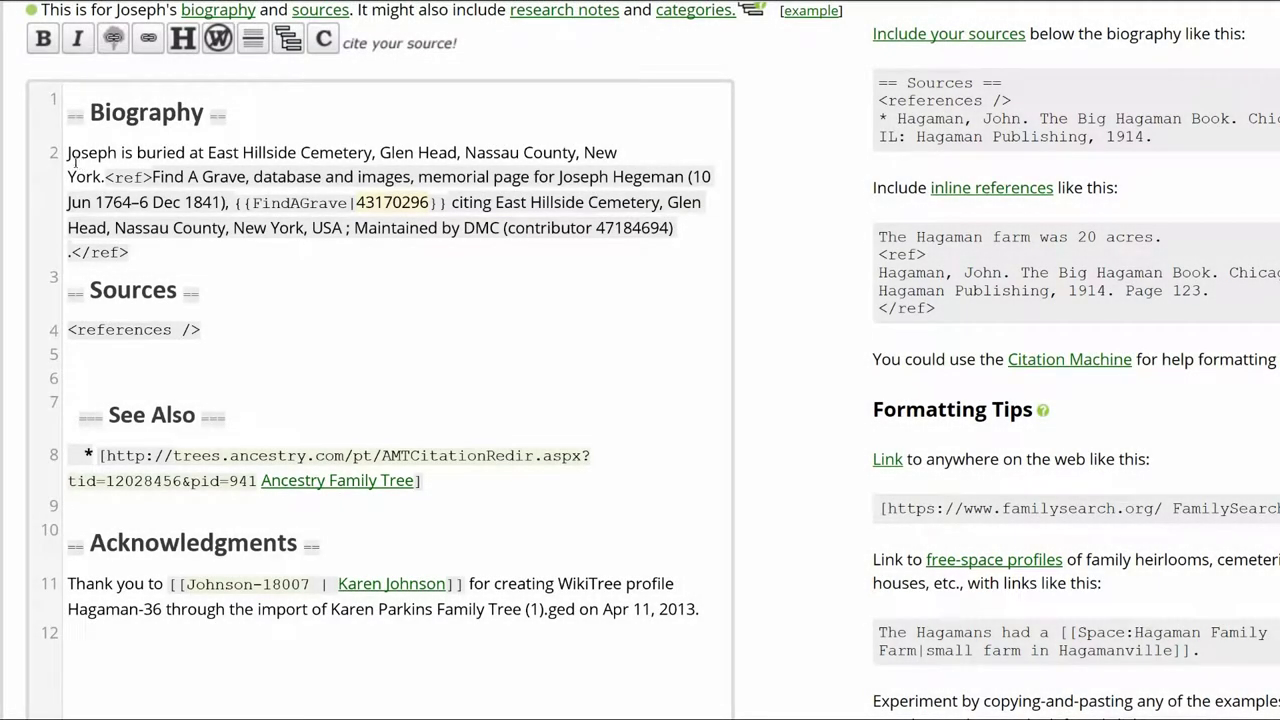
Step: Replace Hagaman-36's biography with the will abstract, cite it in a reference, and preview
left_click(68, 154)
left_click_drag(68, 154, 132, 252)
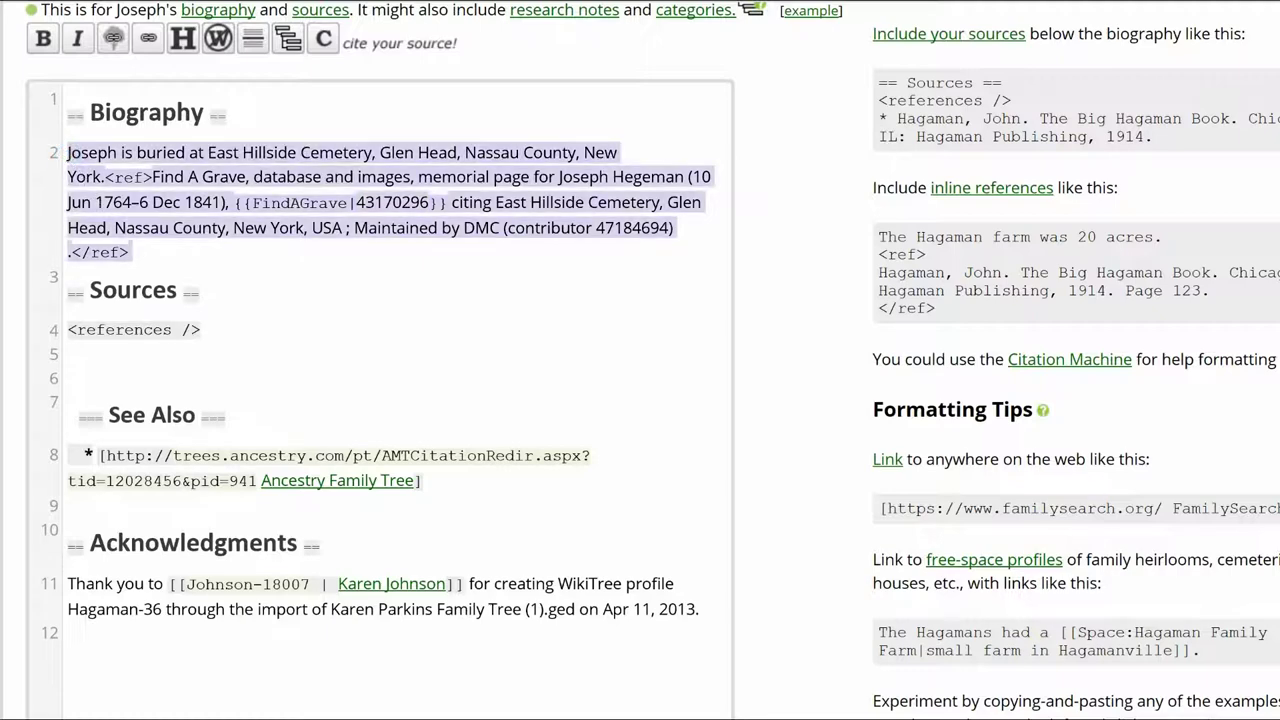
type("=== Abstract of Will (transcribed) === 1792, Aug. 24. Hagaman, Joseph, of Bethlehem, Hunterdon Co., will of.  Wife, Eleanor, and sister, Secenute Hagaman, use of plantation and movables during their lives. Grandson, Joseph McCluchon (after decease of wife and sister), plantation and movables; he paying following bequests.  Sons, Joseph, Francis and Cornelius, each 5 shillings.  Grandson, Joseph Hagaman (son of Joseph), £7, Grandson, Joseph Hagaman (son of Francis), £7, Grandson, Joseph Robins, £7, Daughter, Cathrina Hagaman, loom she weaves on, Daughter, Tonake Hagaman, 5 shillings.  Executors—wife Eleanor, and Joseph McCluchon. Witnesses—Samuel Johnston, Lawrence Updike. Proved Oct. 1, 1792.  Lib 34, p. 229.  1792, Sept. 26. Inventory, £183.16.6; made by Samuel Johnston and Lawrence Updike. File 1609J.")
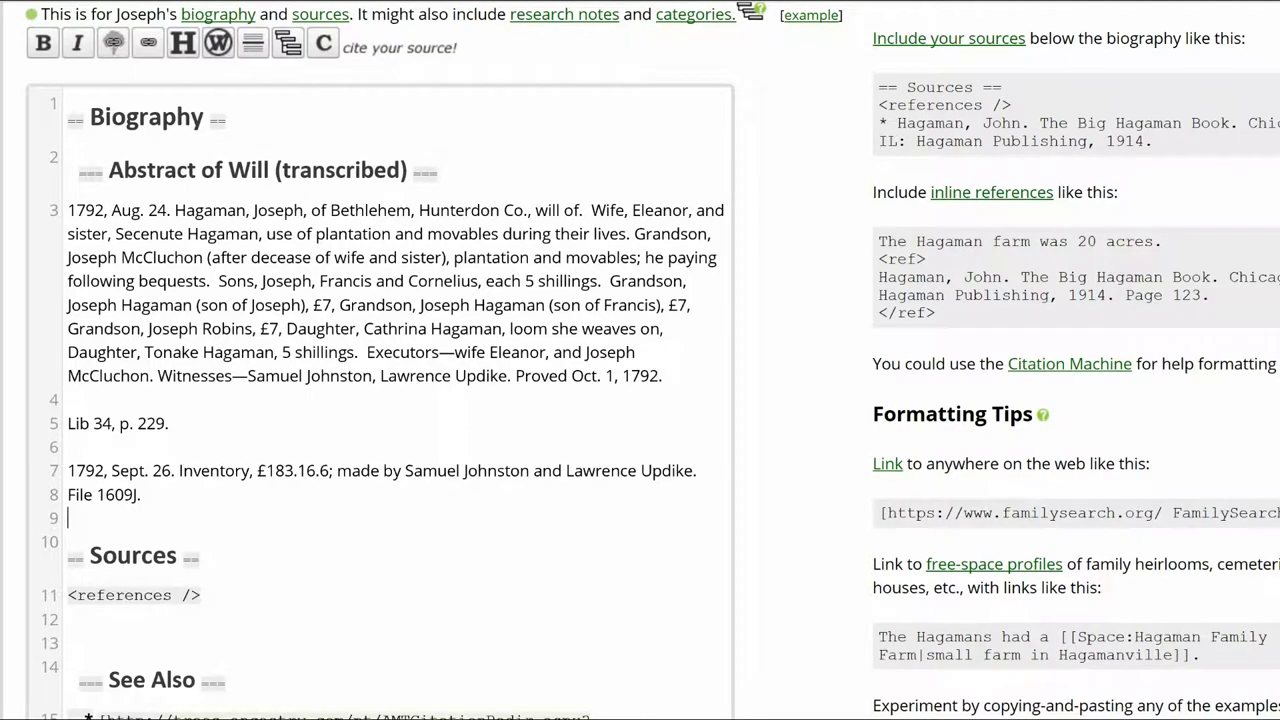
left_click(323, 43)
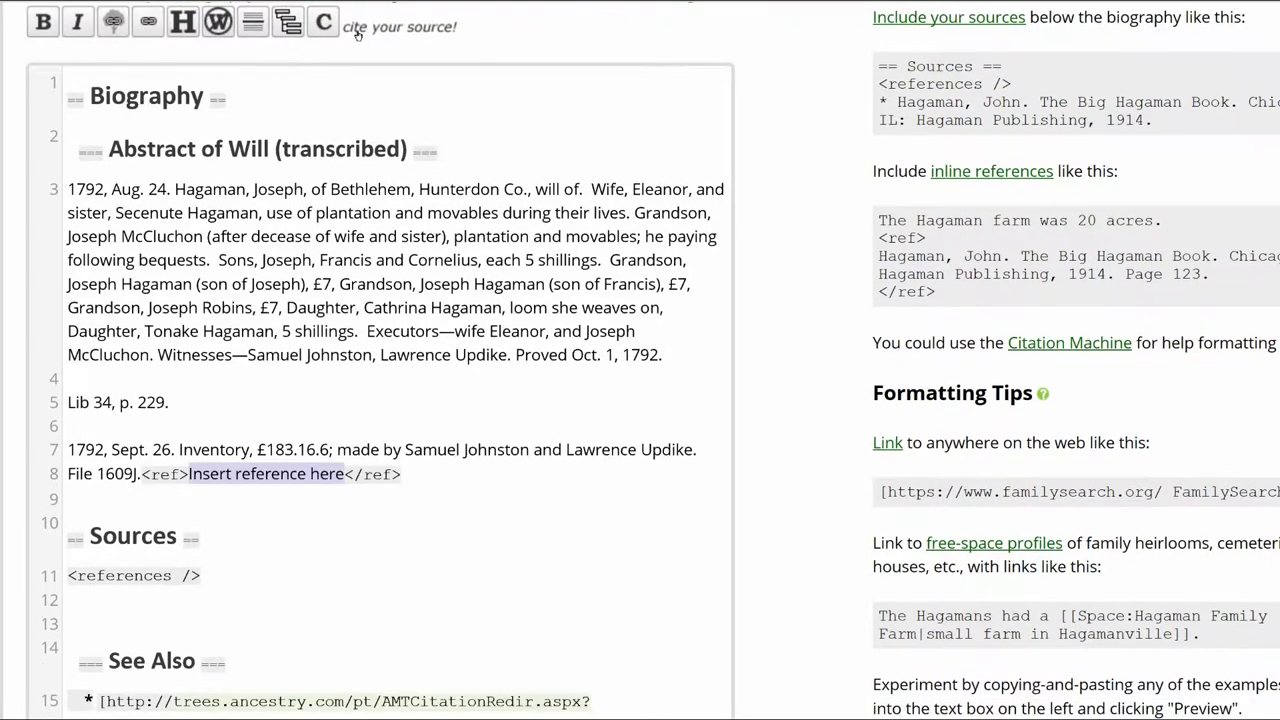
key("ctrl+v")
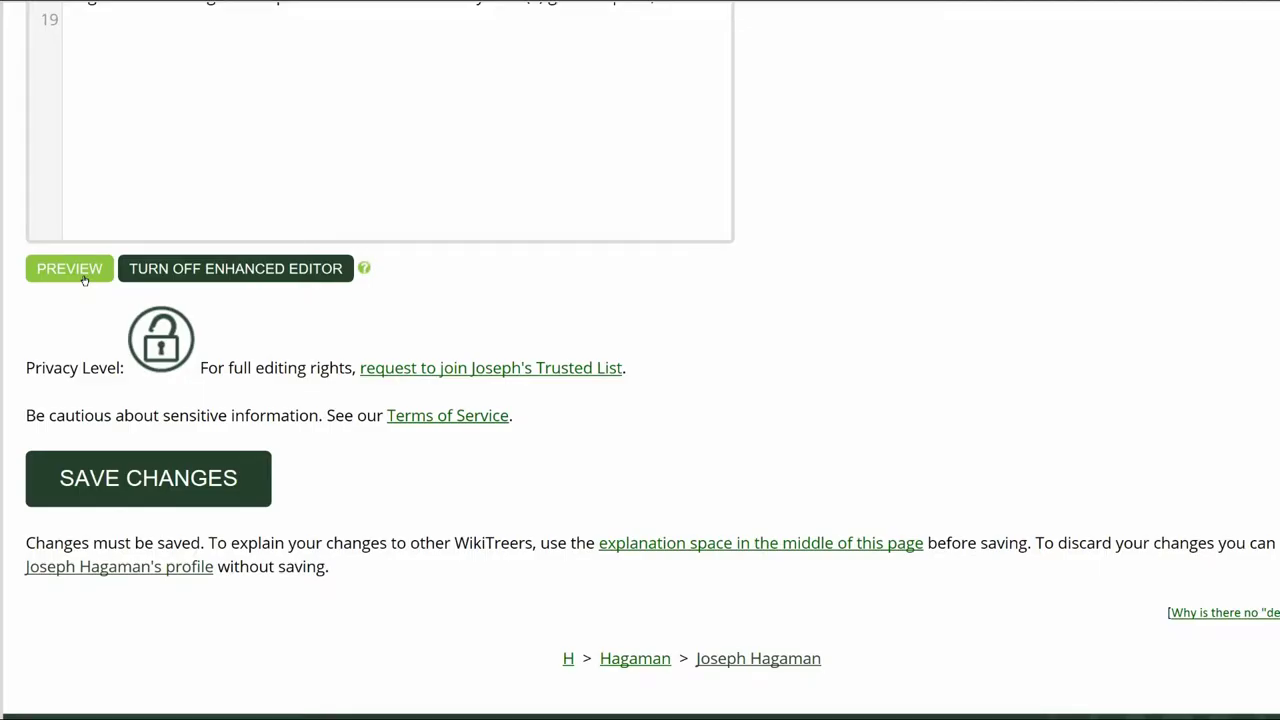
left_click(84, 279)
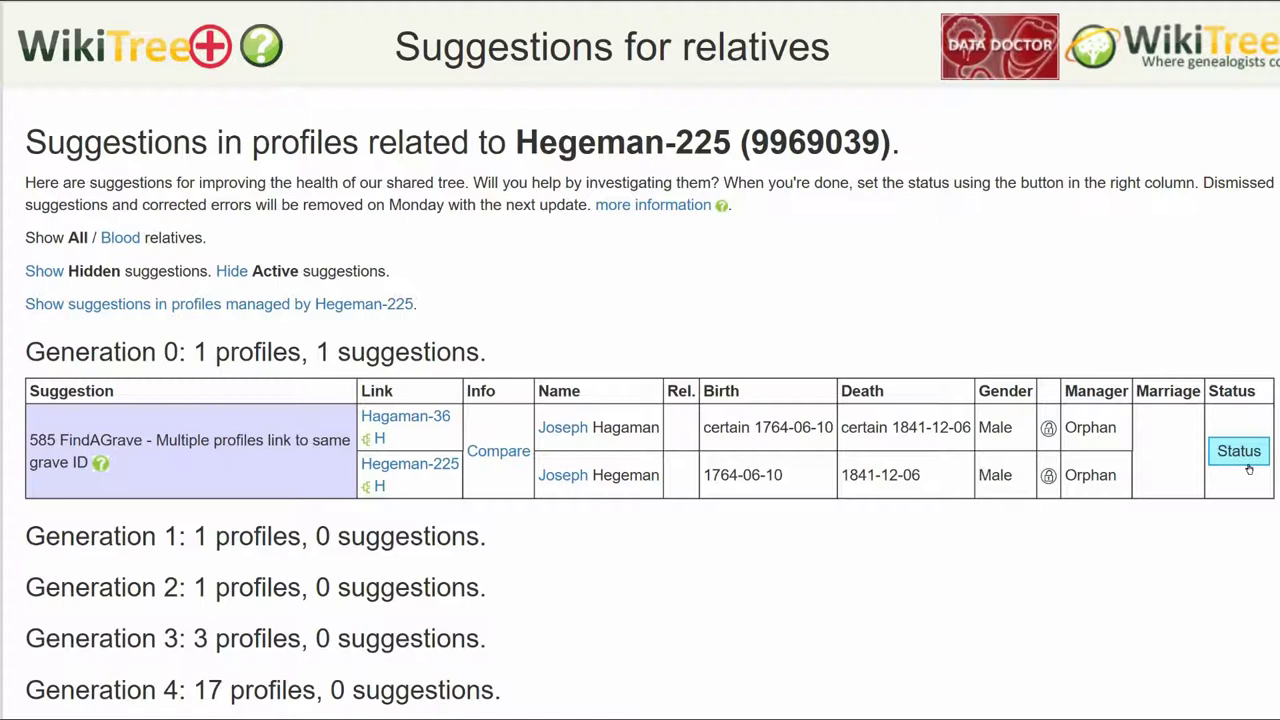
Step: Set the grave suggestion to 'Corrected (hide until next recheck)' with a comment explaining the fix
left_click(1248, 468)
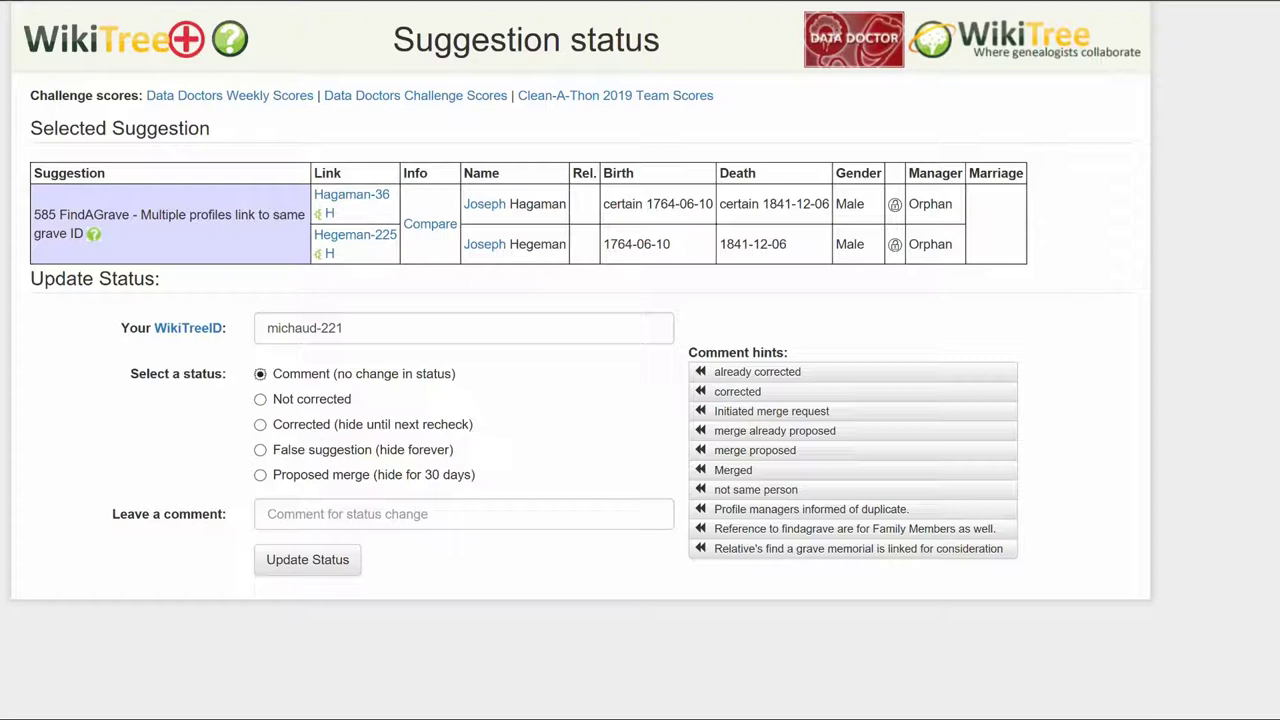
left_click(261, 425)
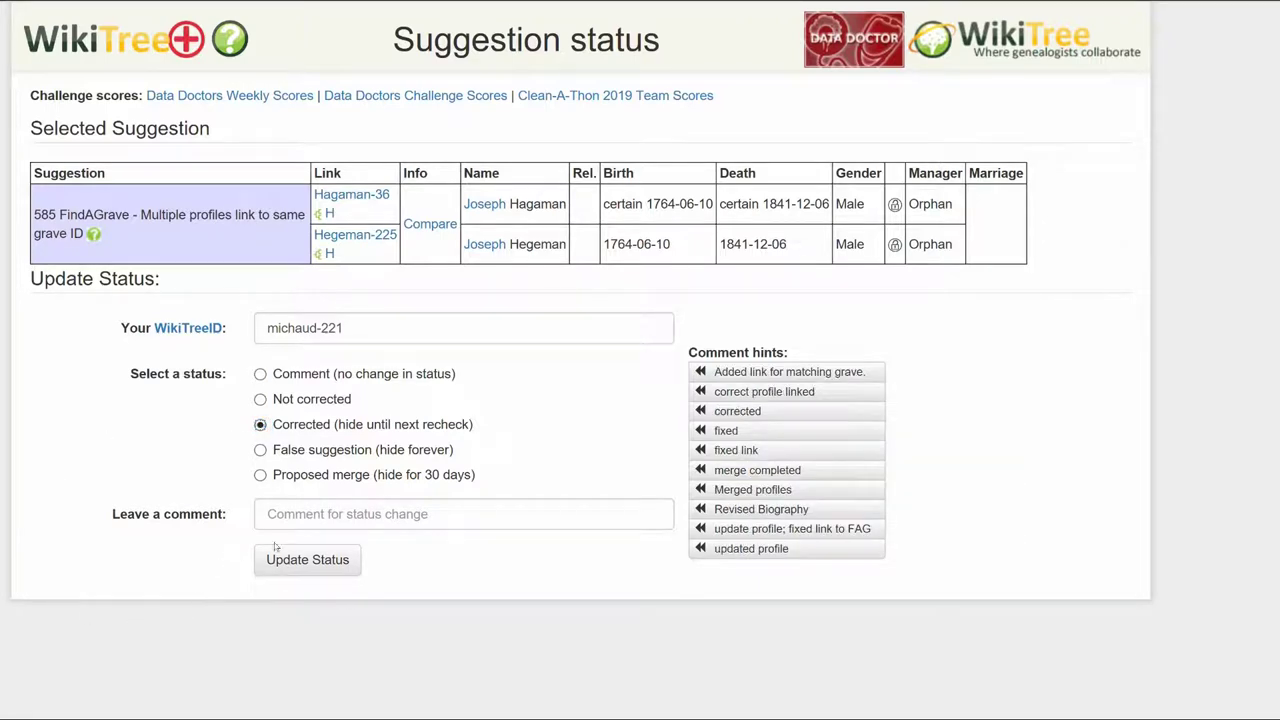
left_click(303, 514)
type("Removed wrong link, added sources")
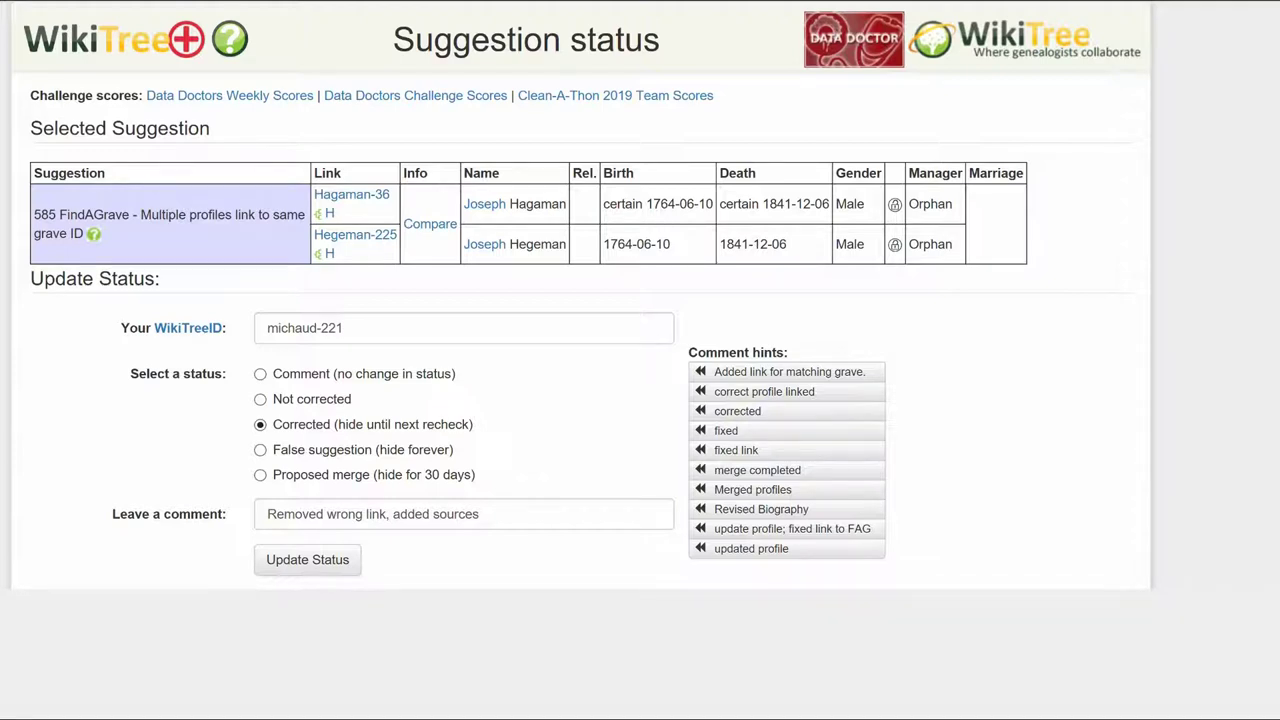
left_click(295, 563)
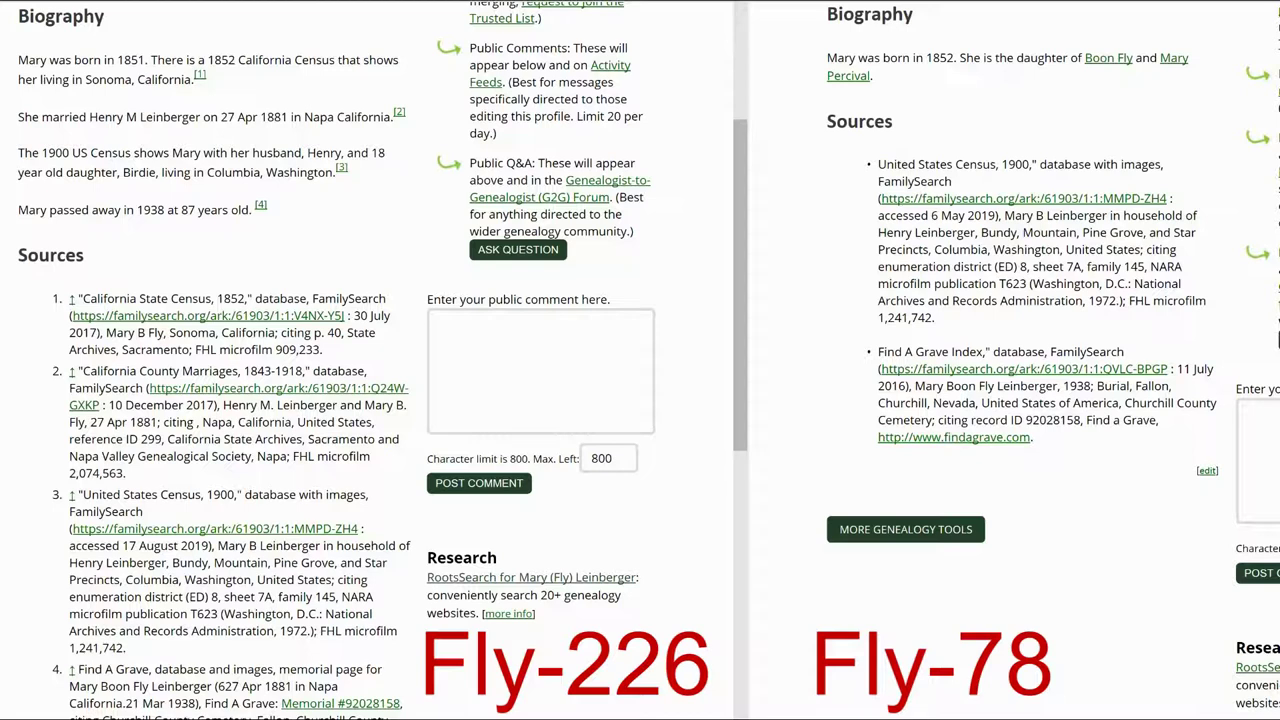
left_click(395, 705)
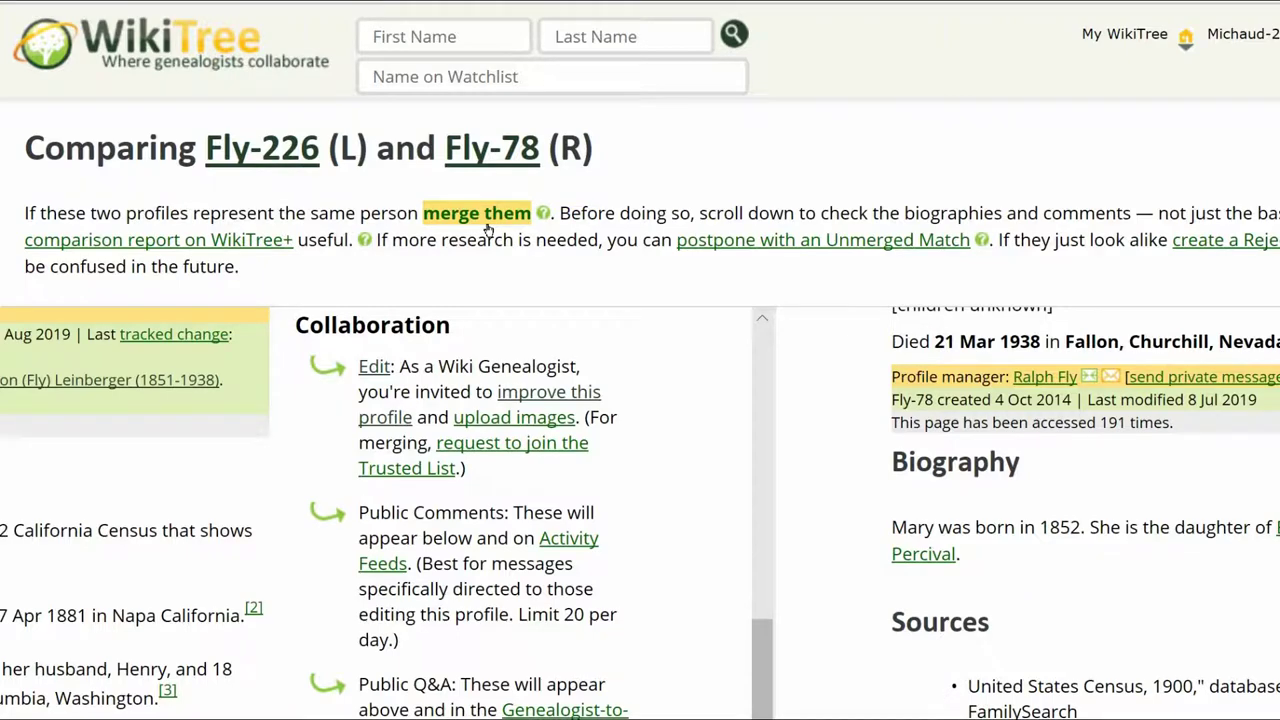
Step: Start the merge of Fly-226 and Fly-78 to bring up the field-by-field merge form
left_click(488, 229)
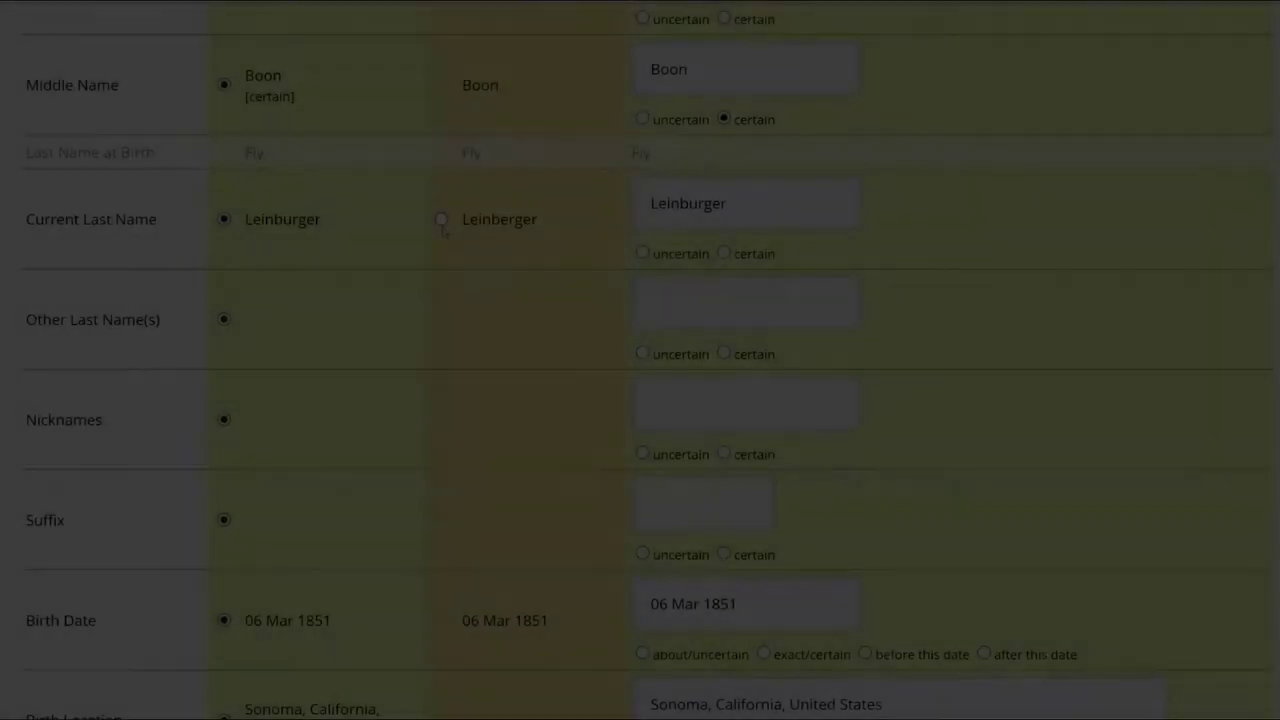
Step: Keep the Leinberger last name and cut the duplicate 1852 birth wording, starting the next paragraph with 'She'
left_click(440, 218)
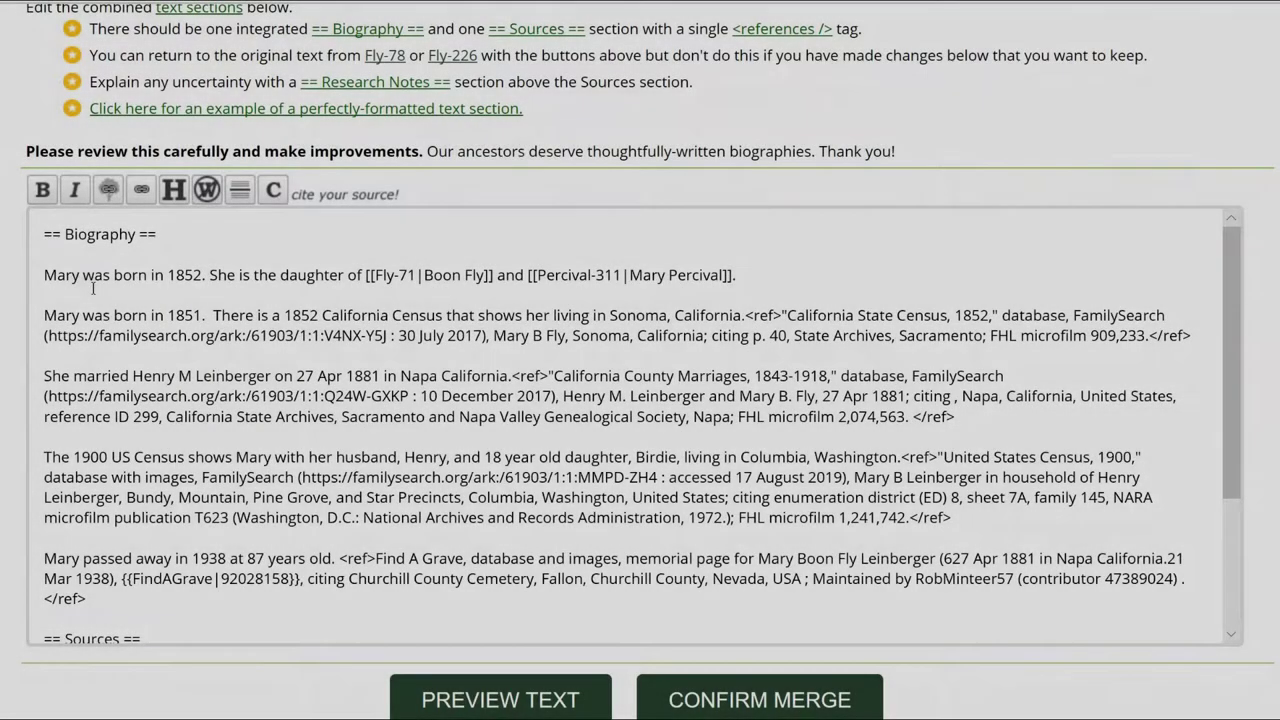
left_click_drag(82, 275, 237, 277)
key("BackSpace")
double_click(48, 316)
type("She")
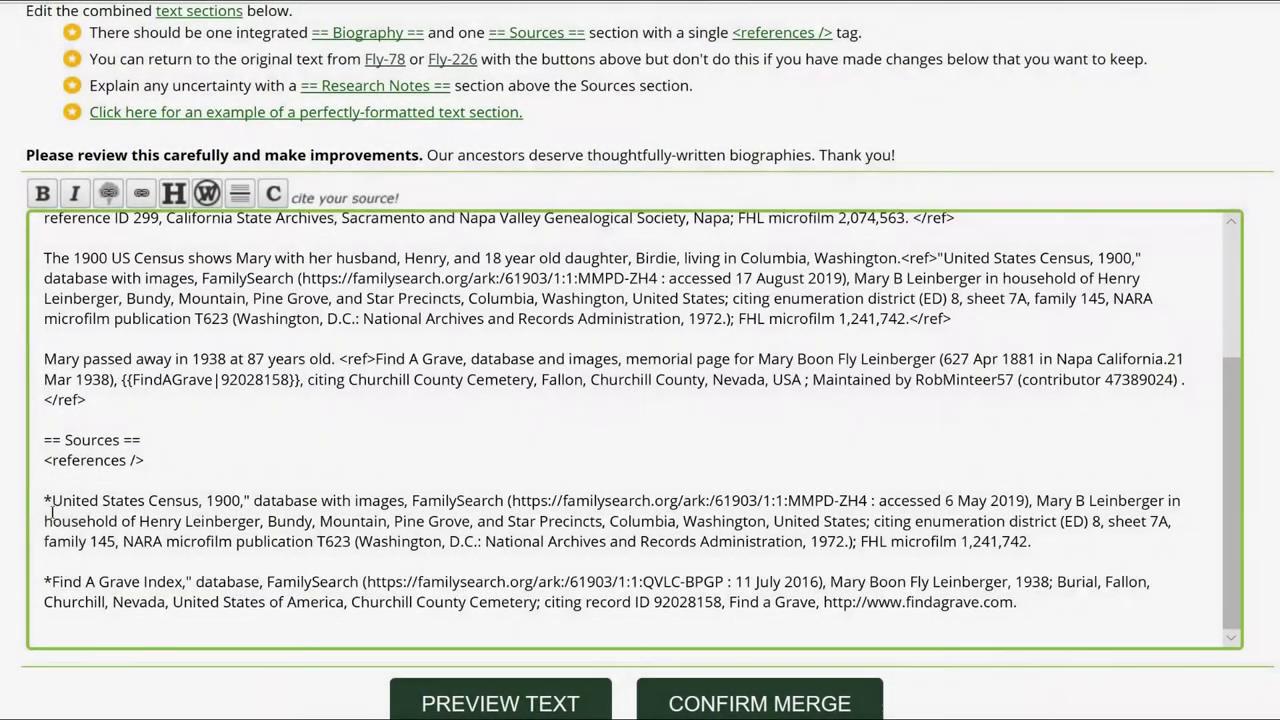
Step: Delete the duplicate source lines from the merged biography and confirm the merge
left_click_drag(44, 500, 1072, 613)
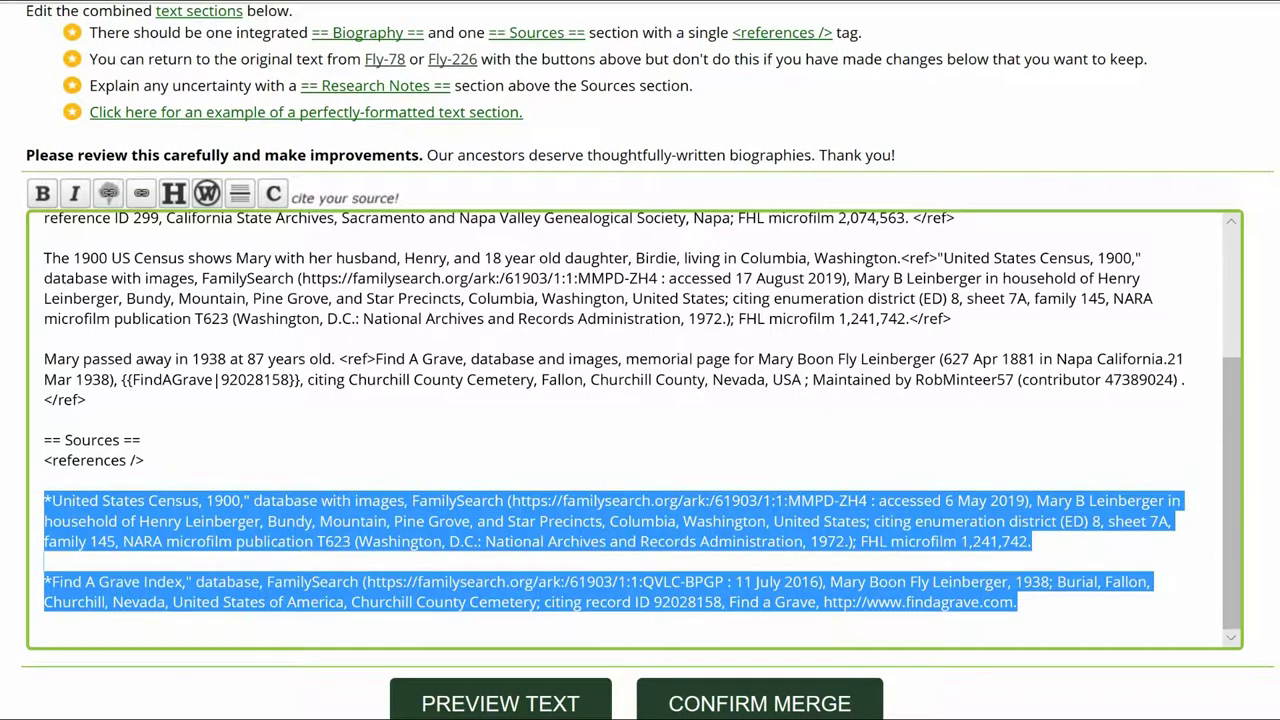
key("BackSpace")
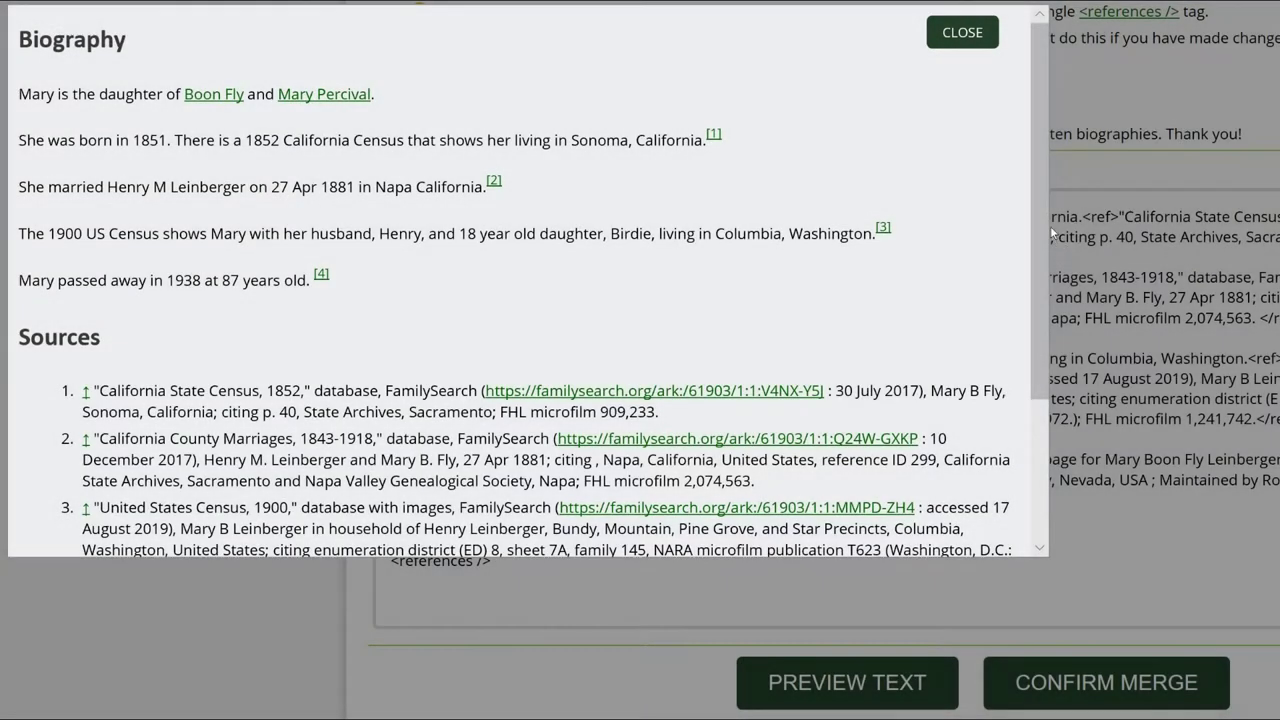
left_click_drag(1042, 214, 1062, 458)
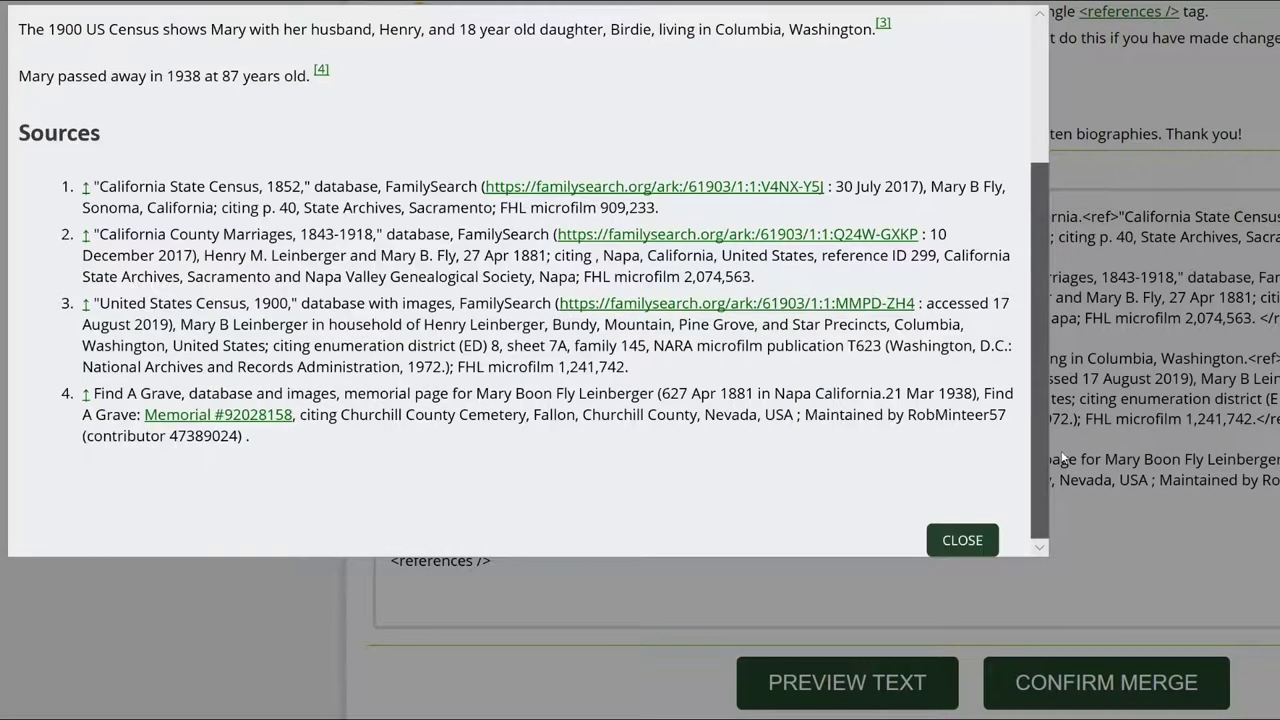
left_click(972, 546)
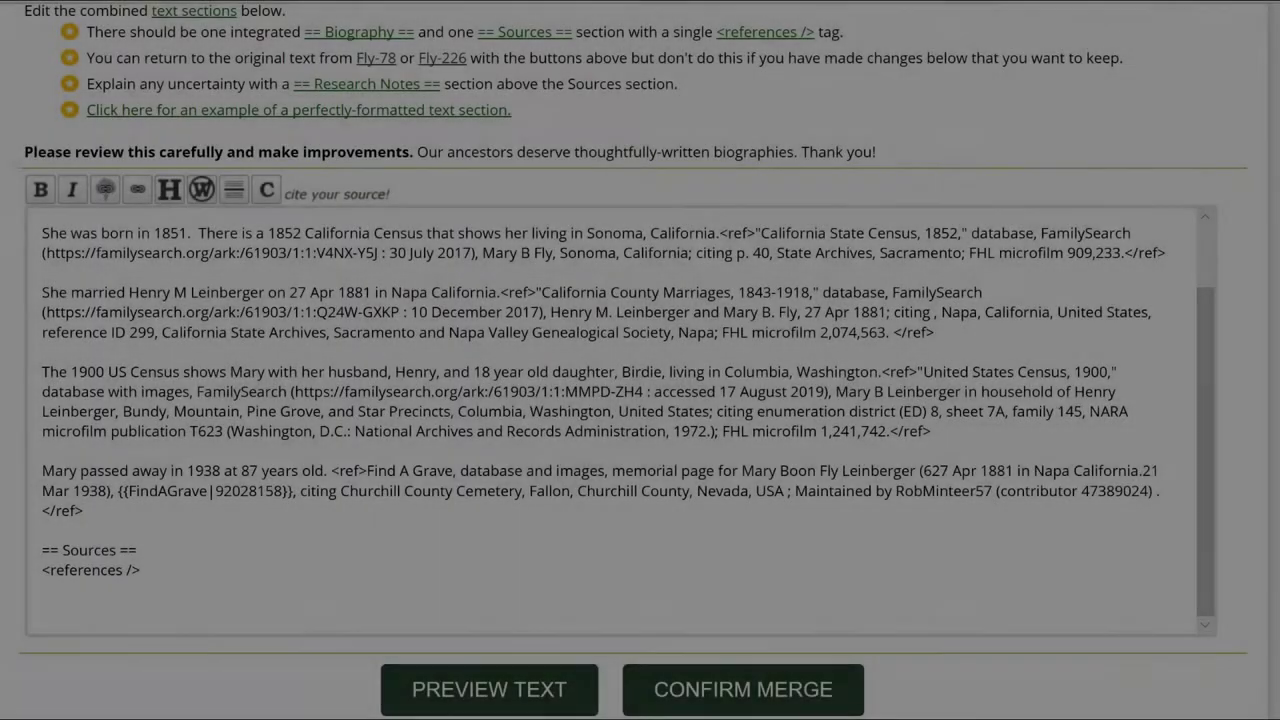
left_click(767, 703)
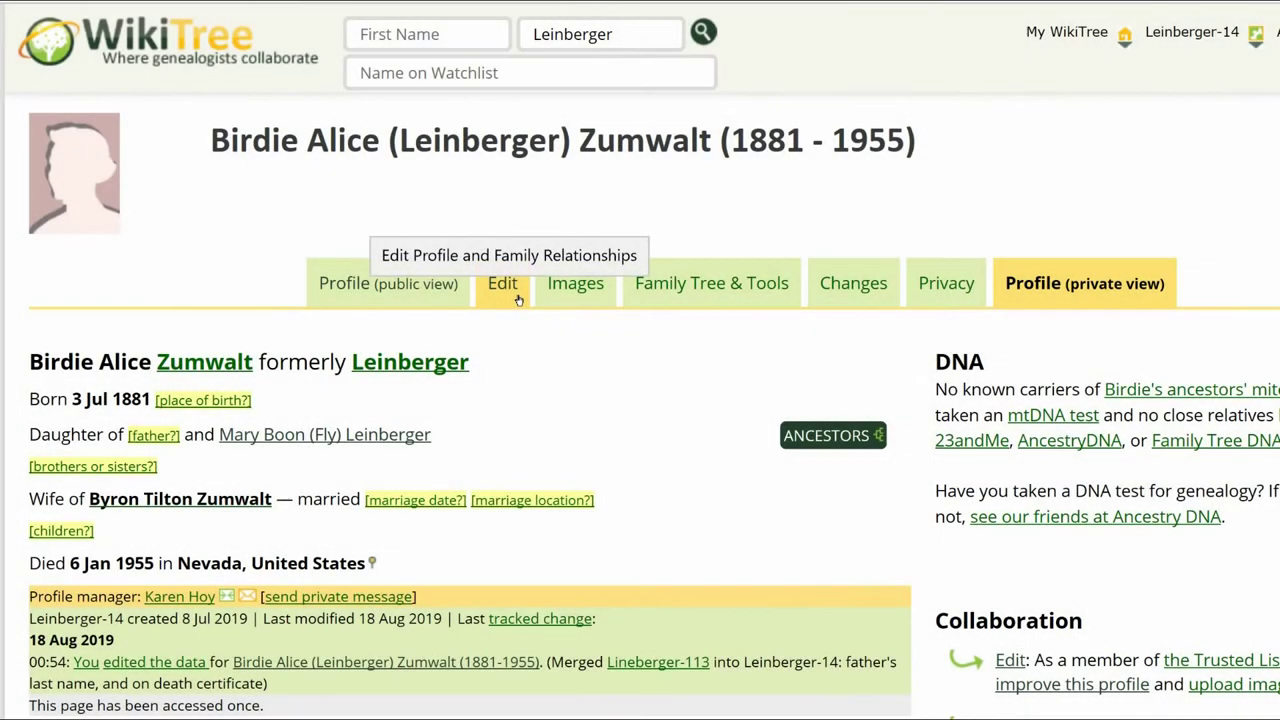
left_click(518, 299)
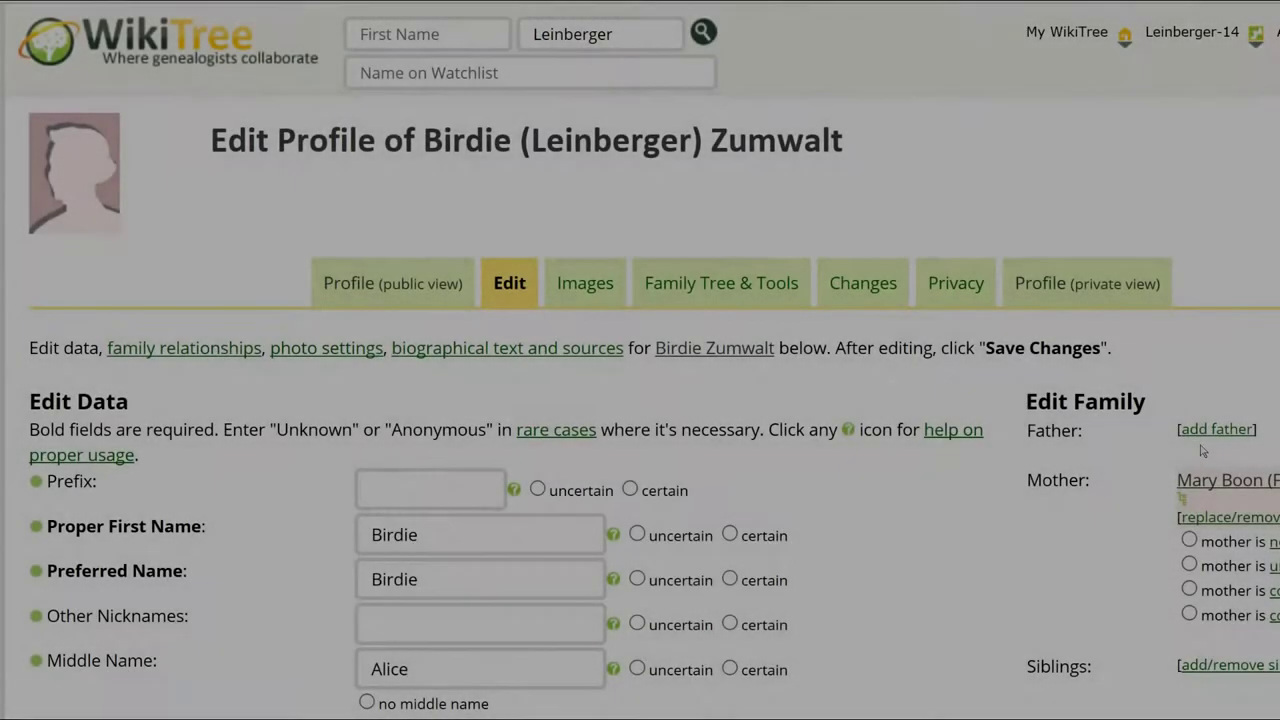
left_click(1216, 432)
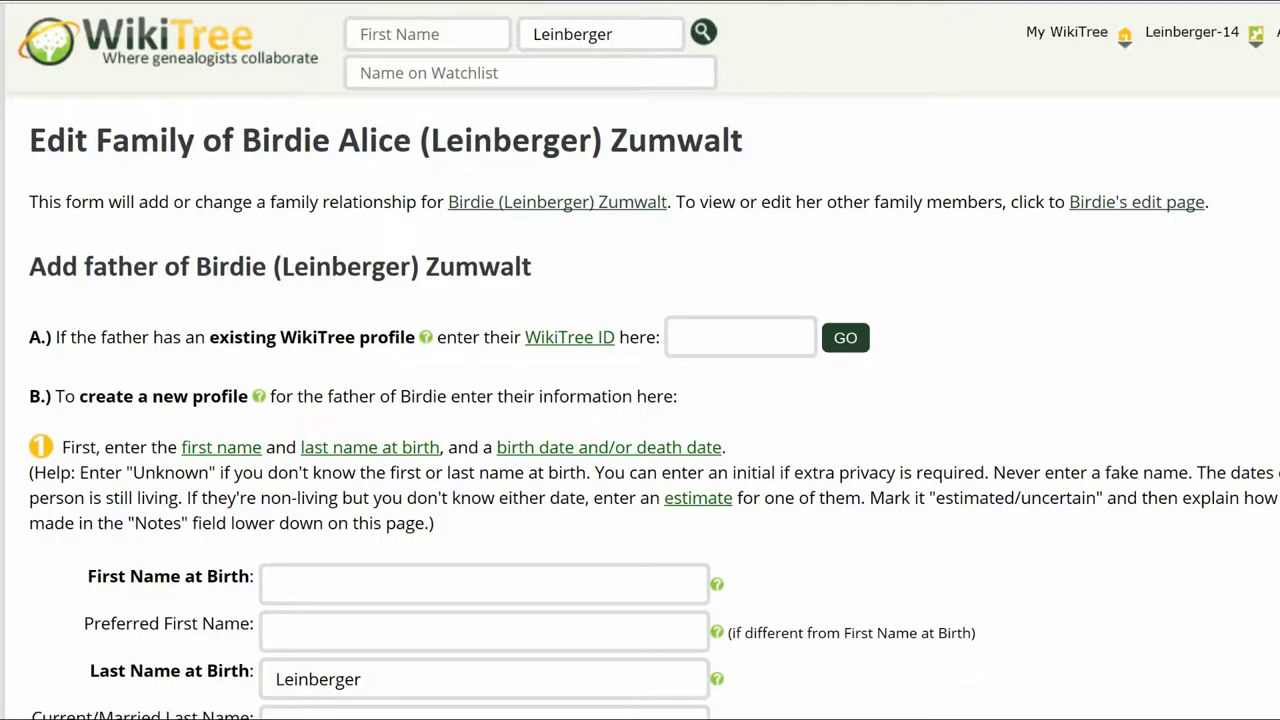
left_click(720, 336)
type("Leinberger-10")
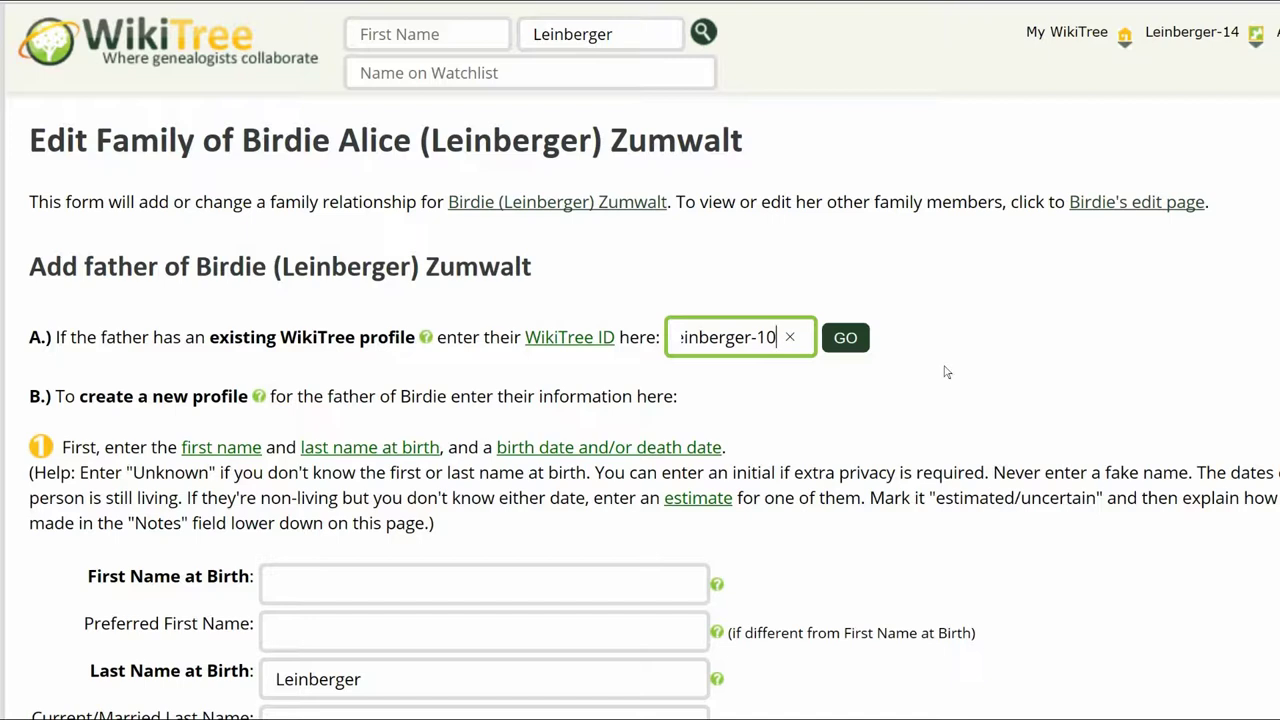
left_click(845, 338)
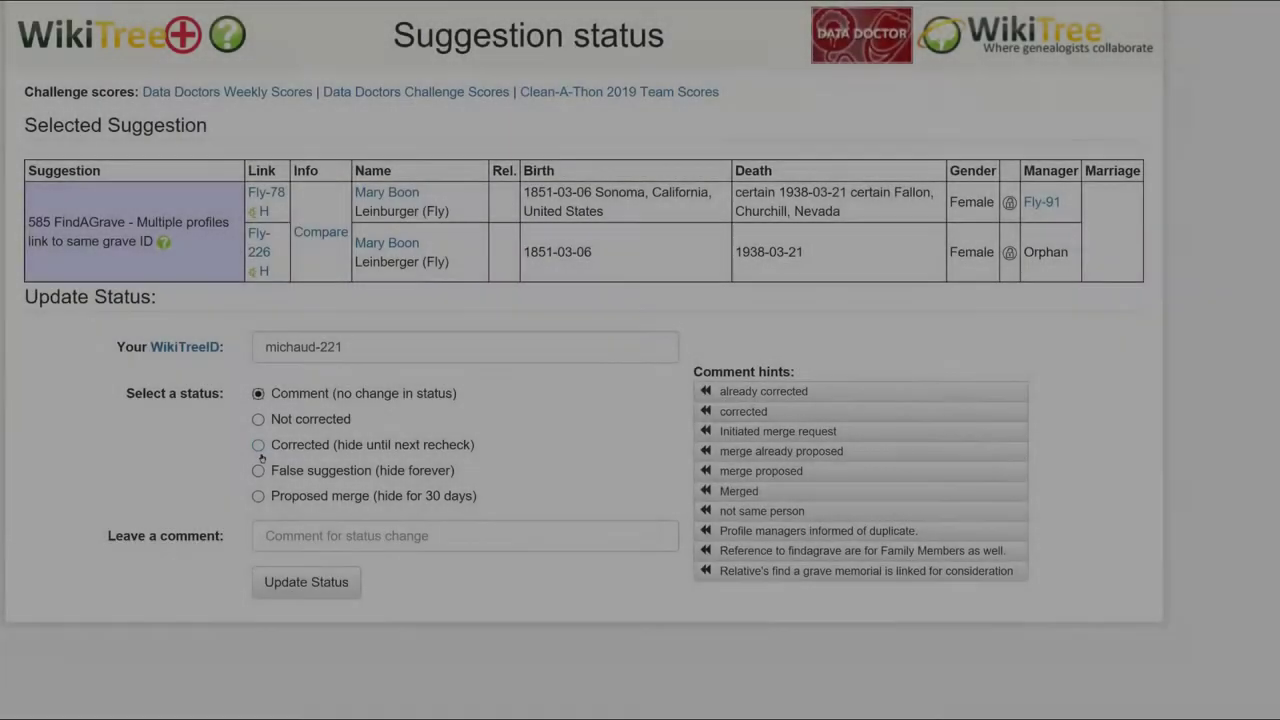
left_click(258, 445)
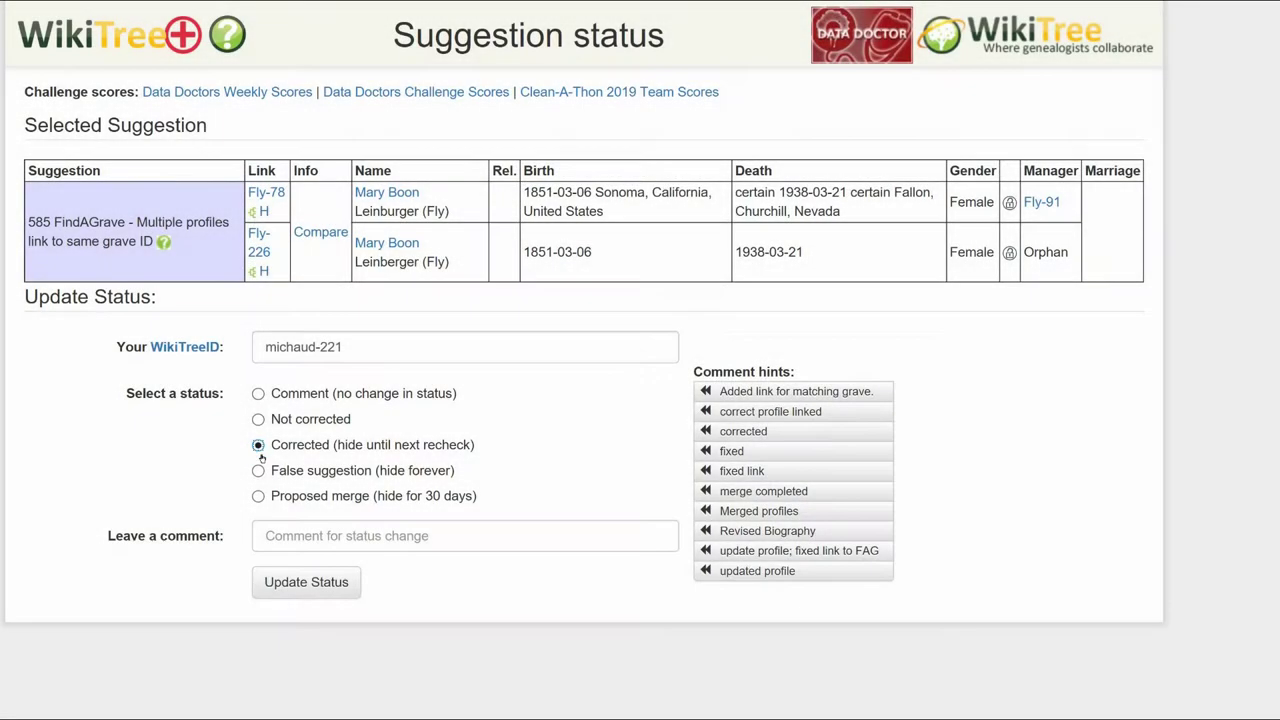
left_click(749, 492)
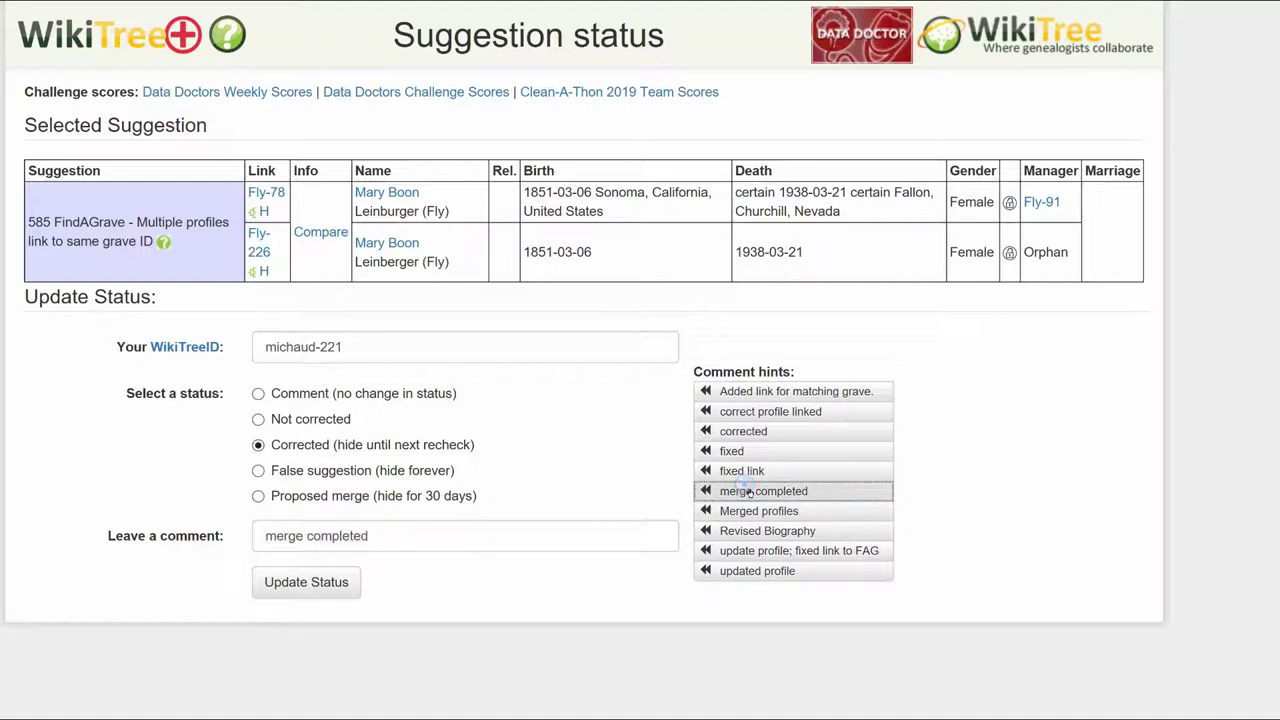
left_click(330, 585)
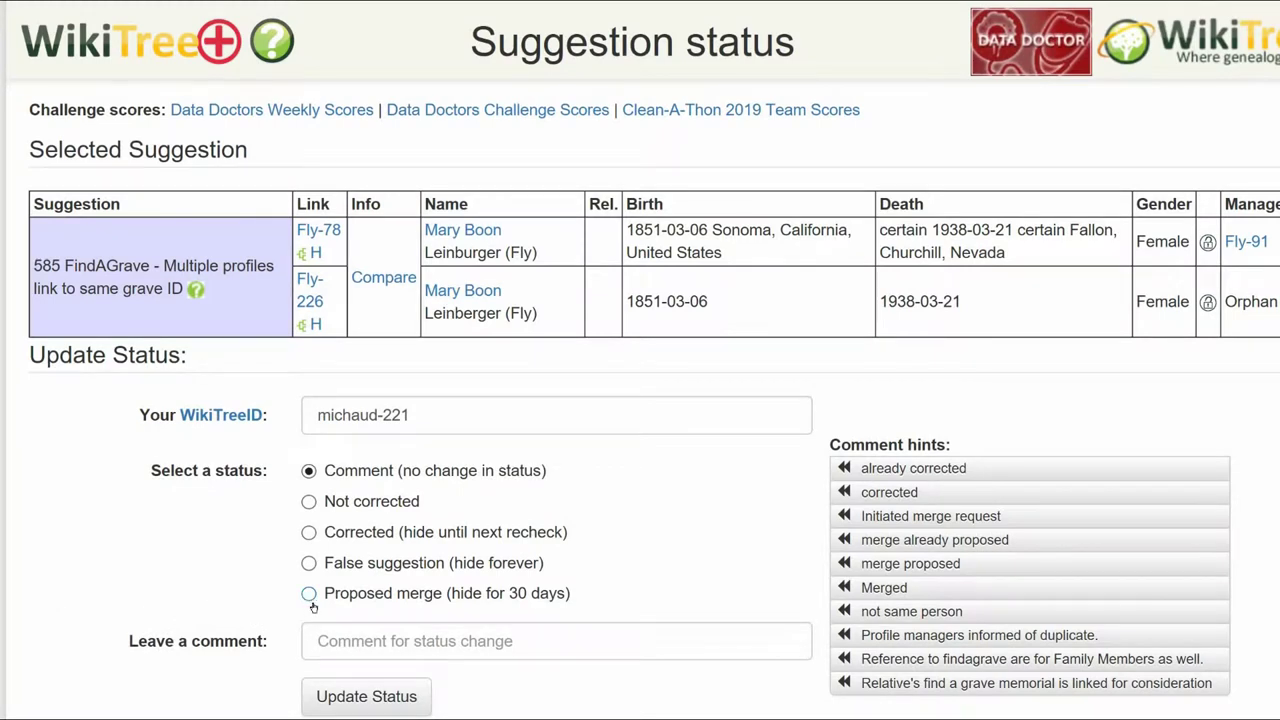
Step: Set the suggestion status to Proposed merge
left_click(310, 596)
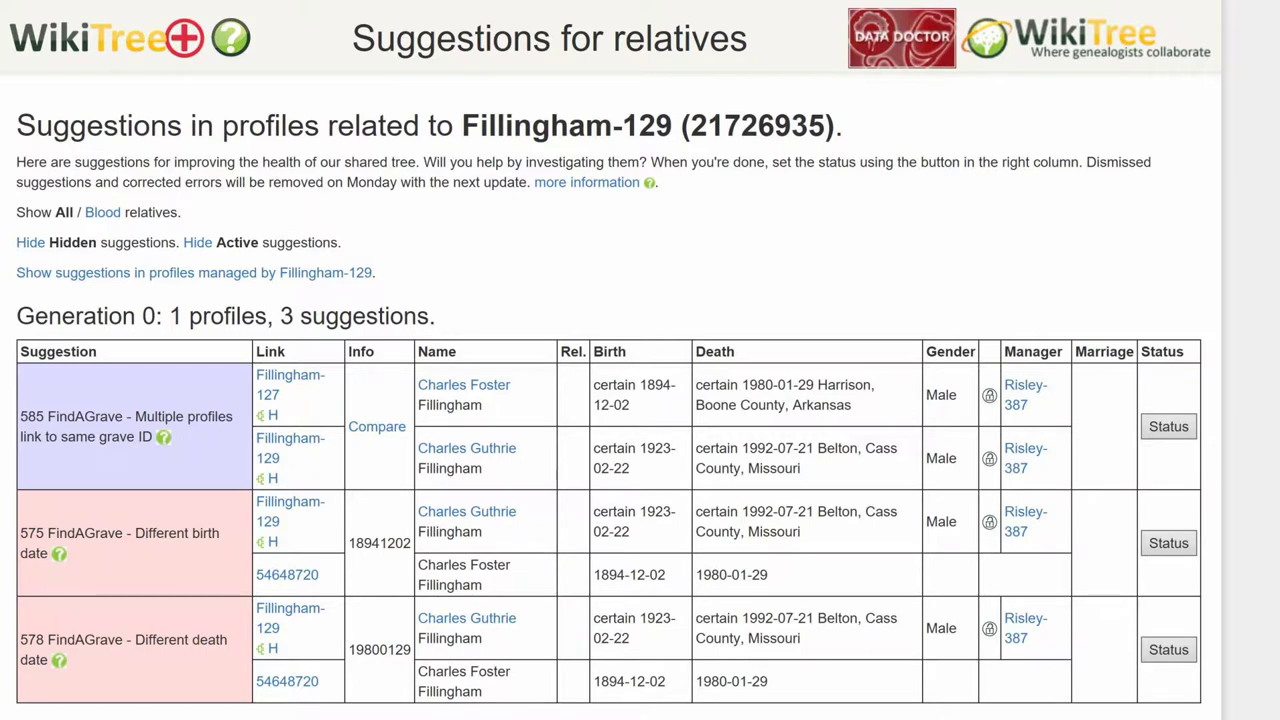
Step: Compare Fillingham-129 and Fillingham-127 side by side for suggestion 585
left_click(377, 429)
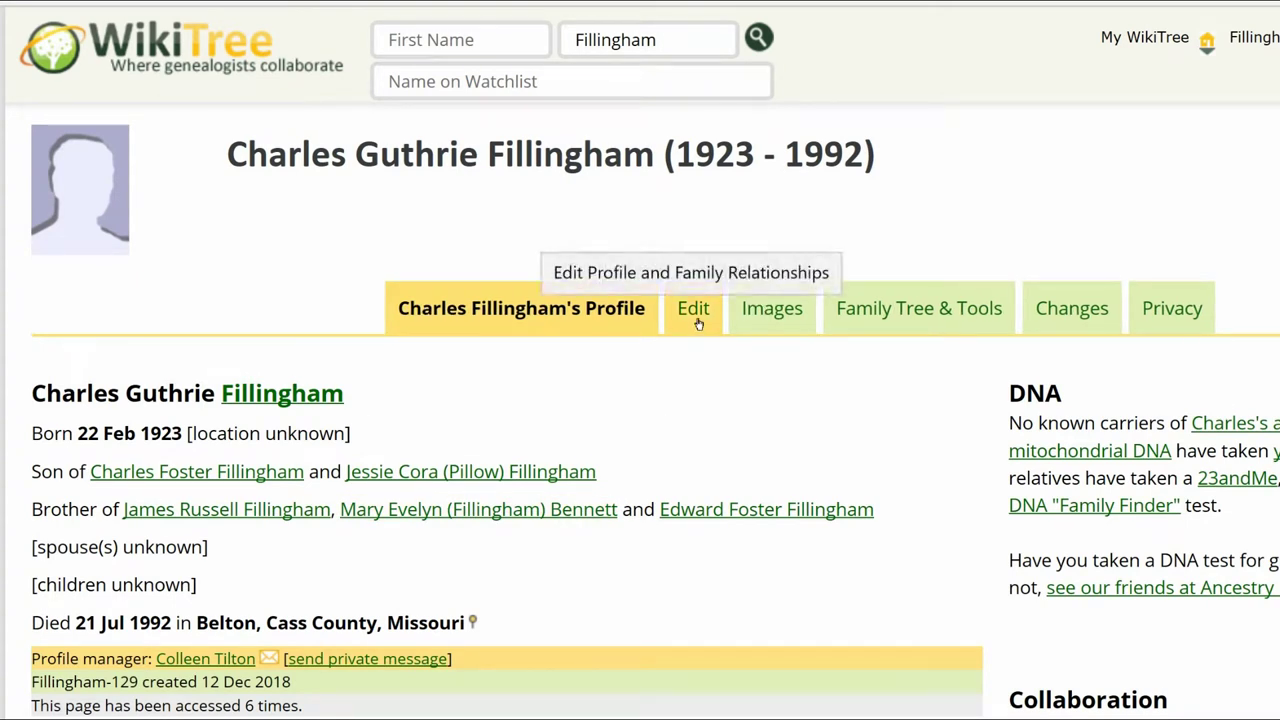
Step: Close the See Also heading with === and bullet a {{FindAGrave|54648720|sameas=no}} citation in place of the bare URL
left_click(697, 322)
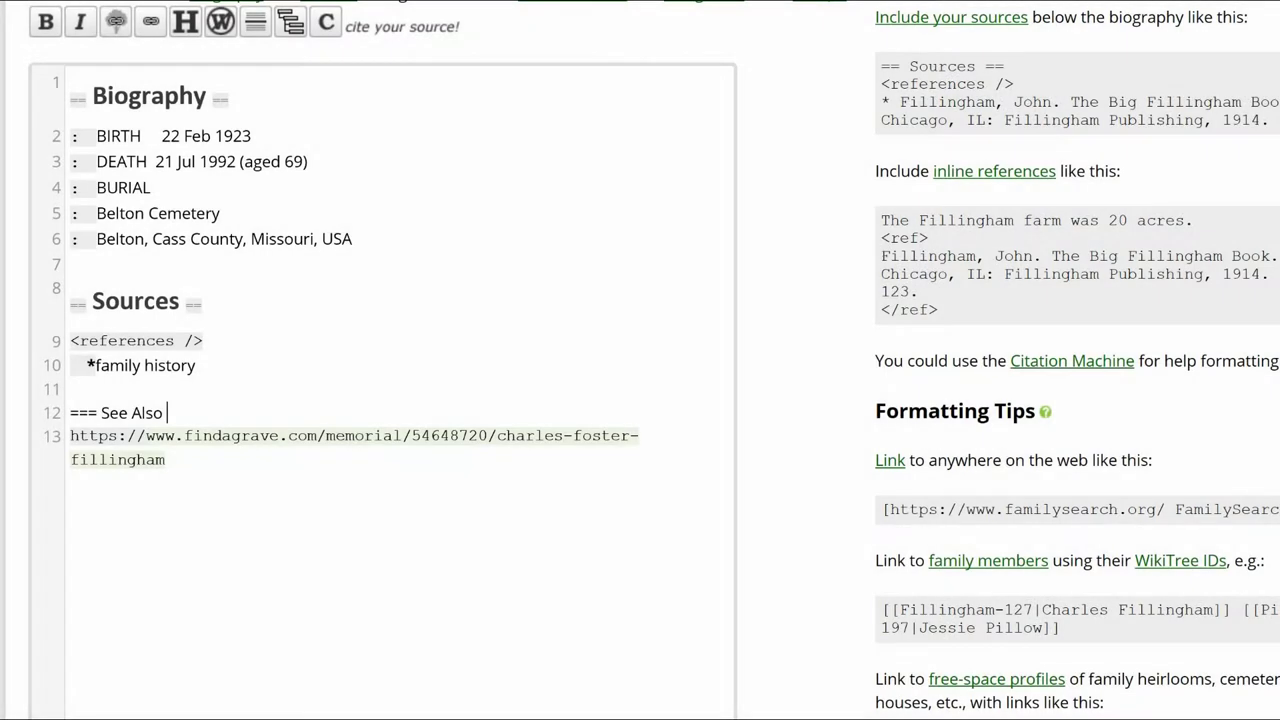
type("=== See Also ===")
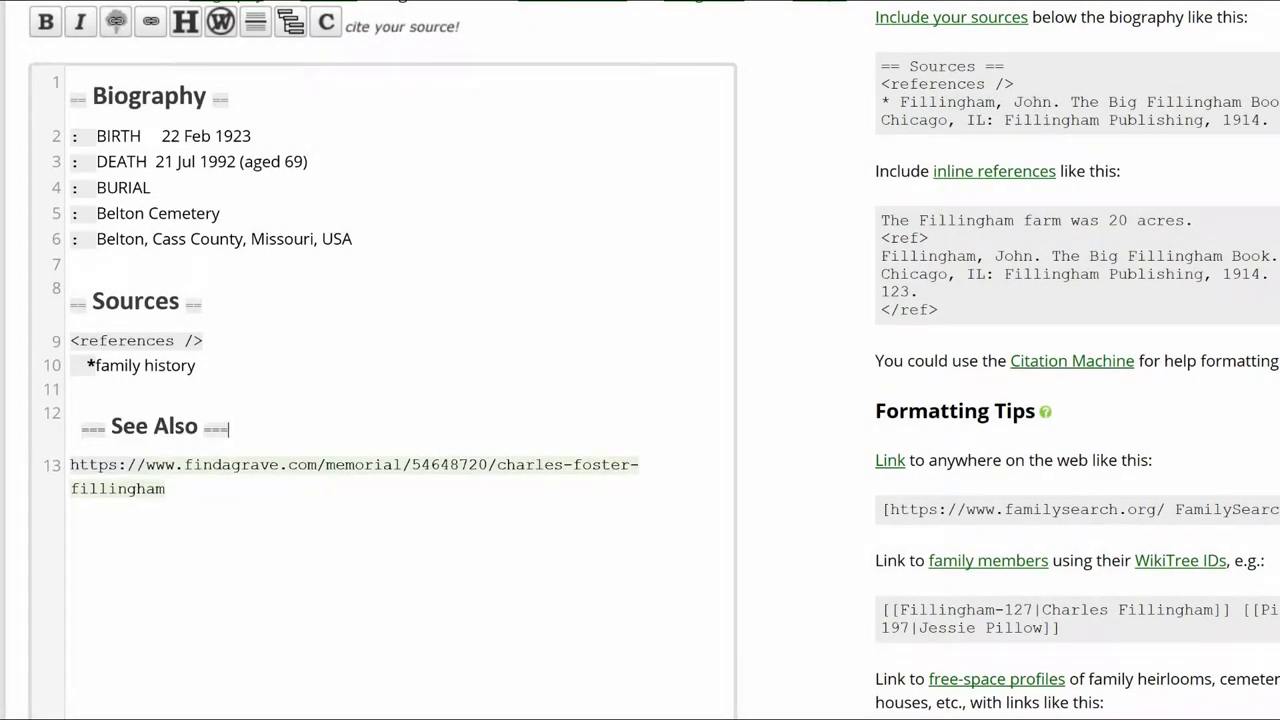
left_click(70, 466)
type("*")
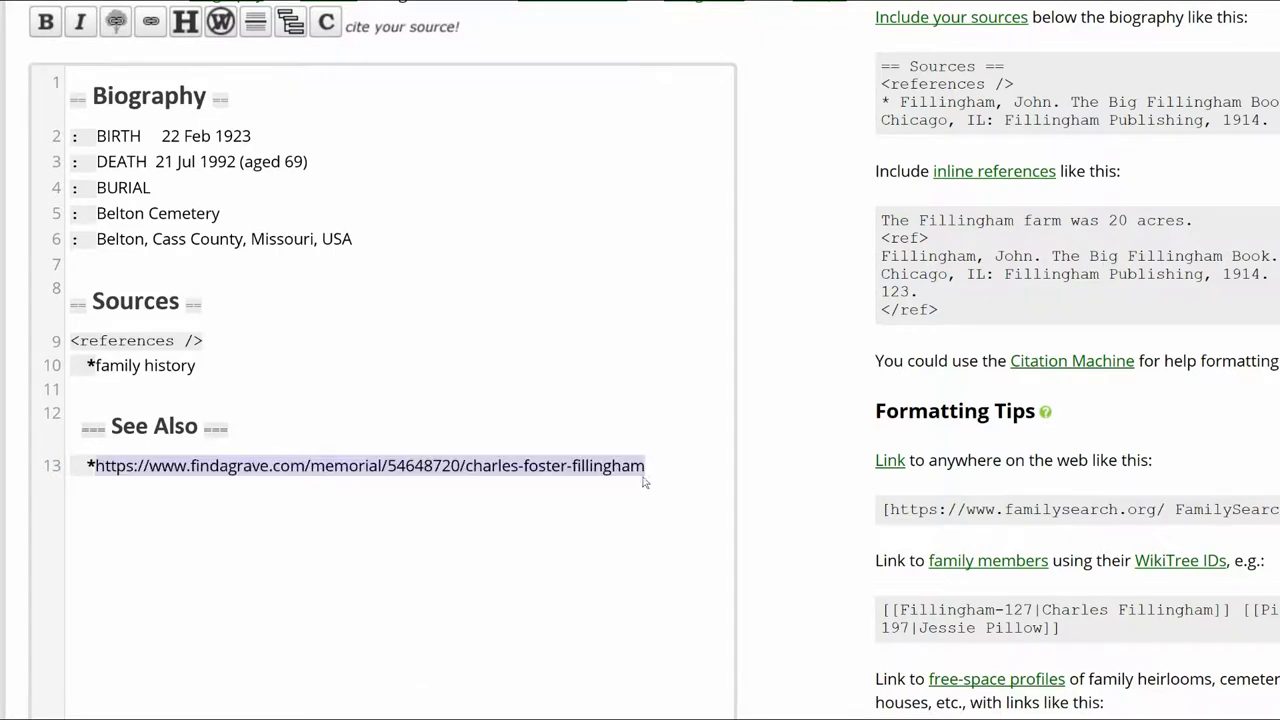
type("Find A Grave, database and images (https://www.findagrave.com : accessed 24 August 2019), memorial page for Charles Foster Fillingham (2 Dec 1894–29 Jan 1980), Find A Grave Memorial no. 54648720, citing Maplewood Cemetery, Harrison, Boone County, Arkansas, USA ; Maintained by T.V.F.T.H. (contributor 46496806) .")
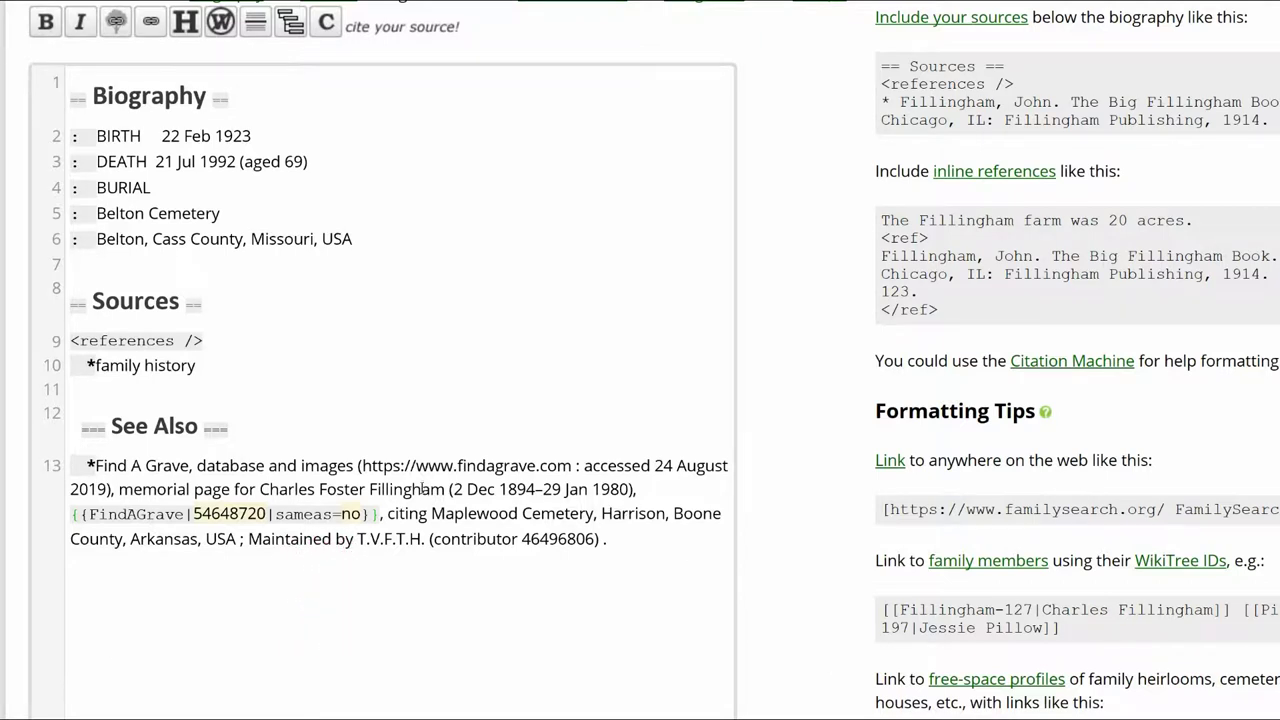
Step: Select the citation's web address, then preview the biography and review the change explanation
left_click(364, 463)
left_click_drag(364, 463, 592, 478)
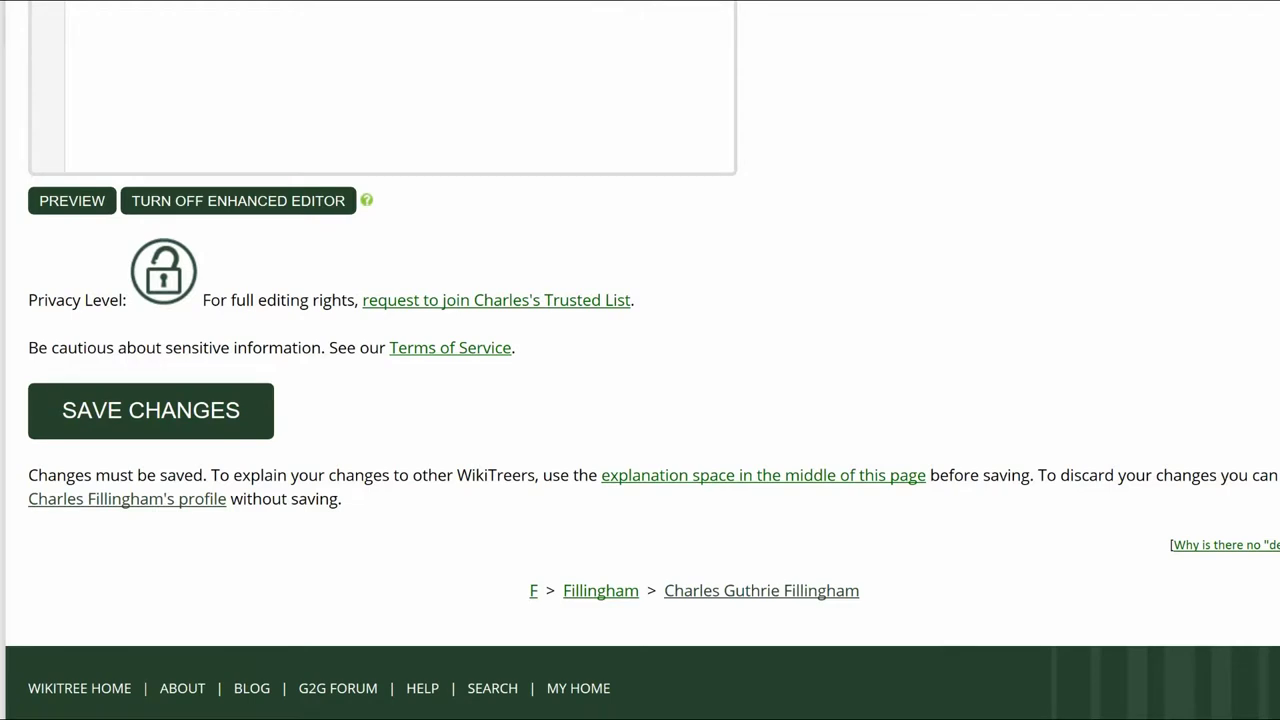
left_click(72, 201)
scroll(435, 360, "down", 1)
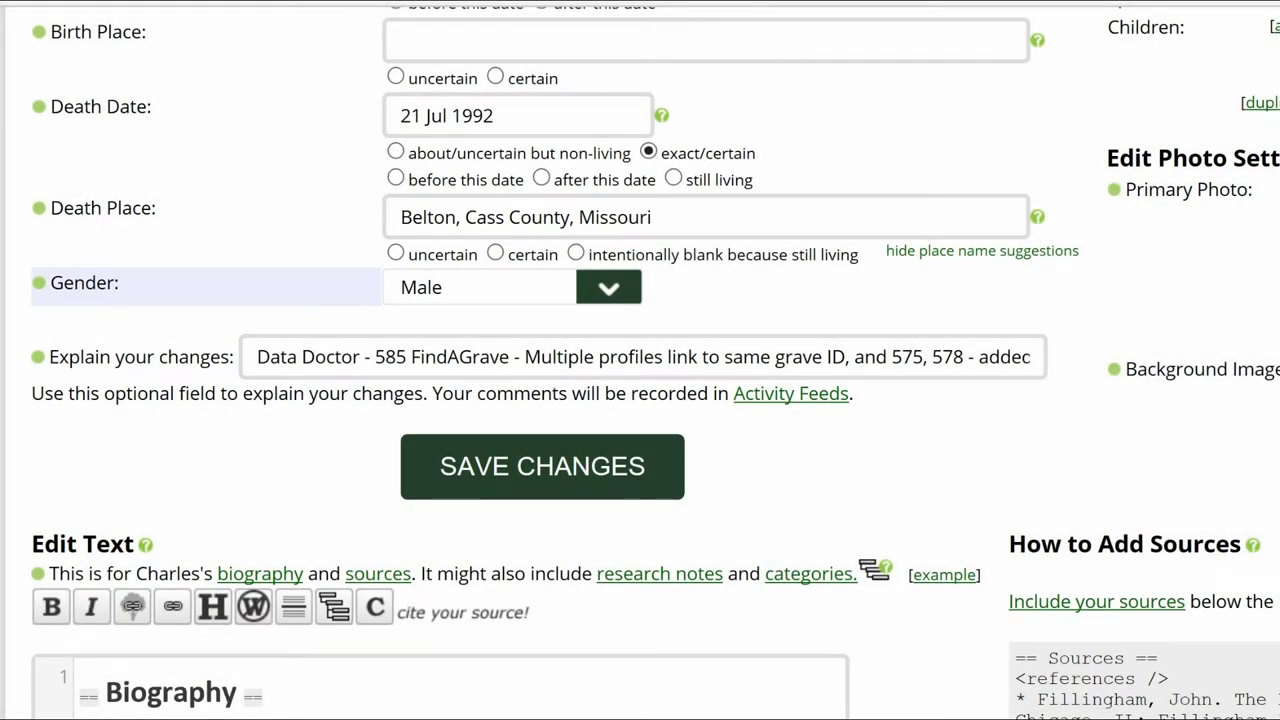
left_click(1036, 366)
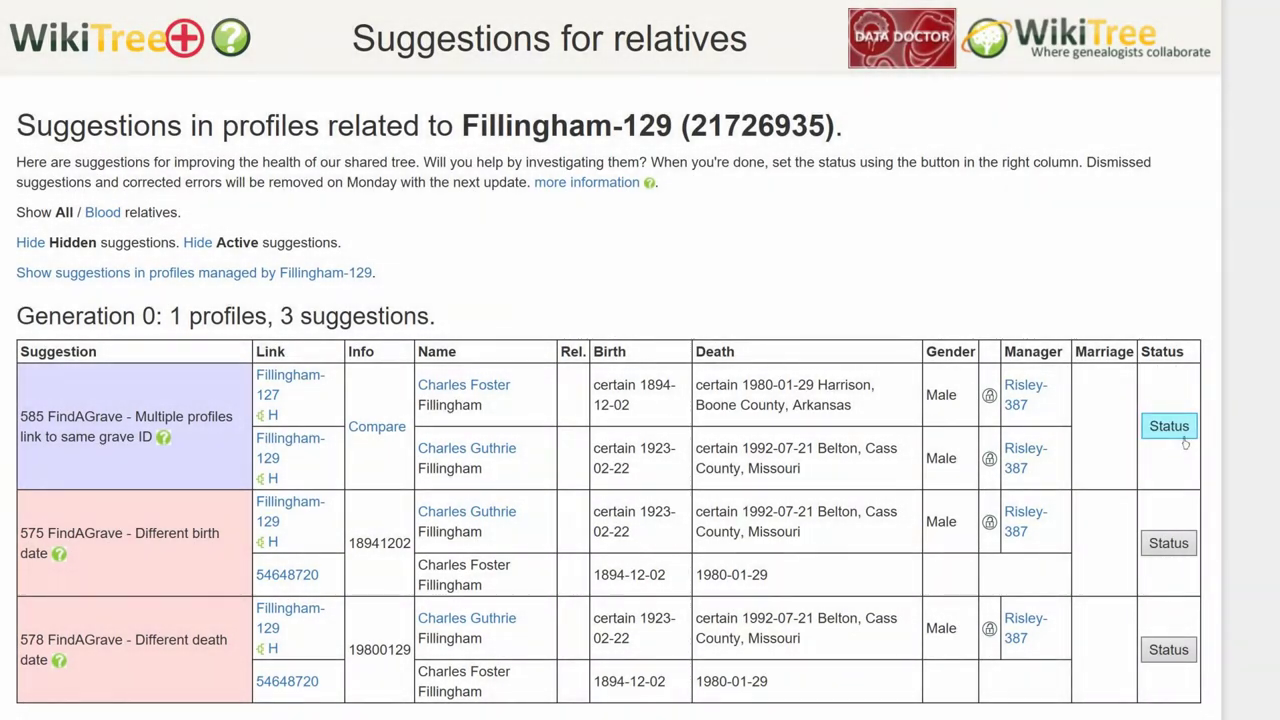
Step: Mark suggestion 585 plus related 575 and 578 Corrected, commented 'Added sameas=no'
left_click(1169, 430)
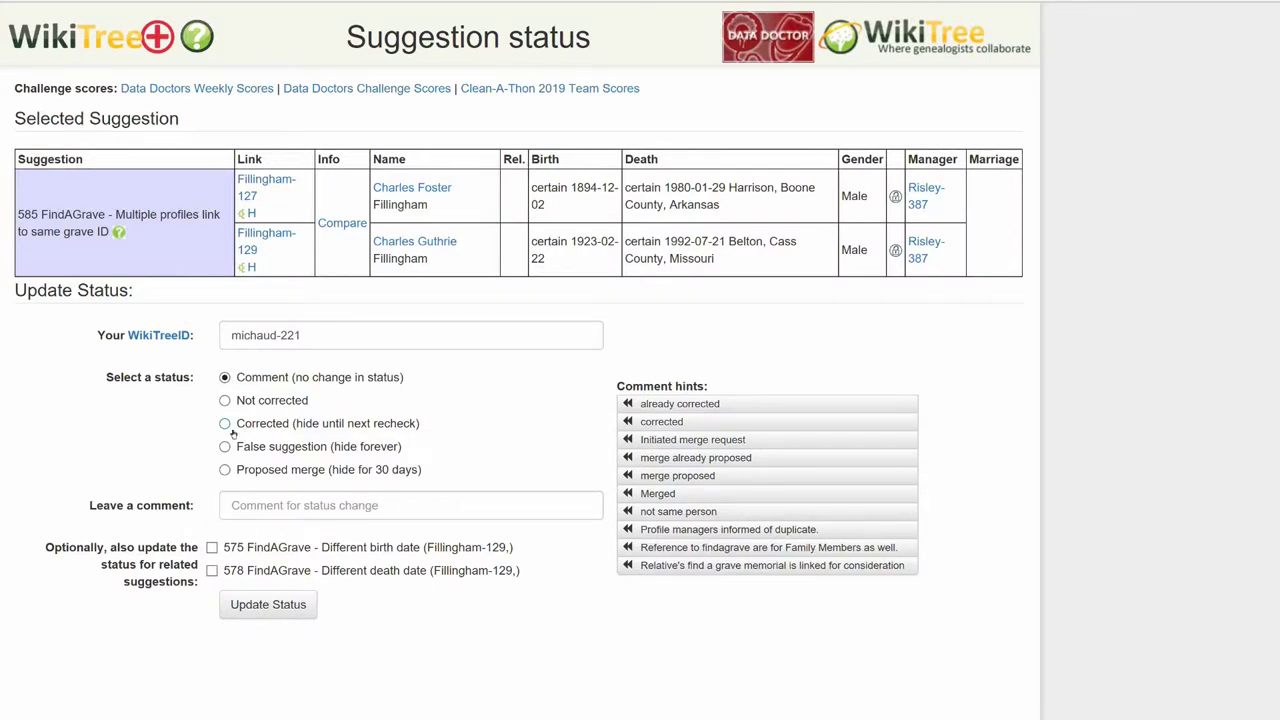
left_click(226, 424)
left_click(212, 547)
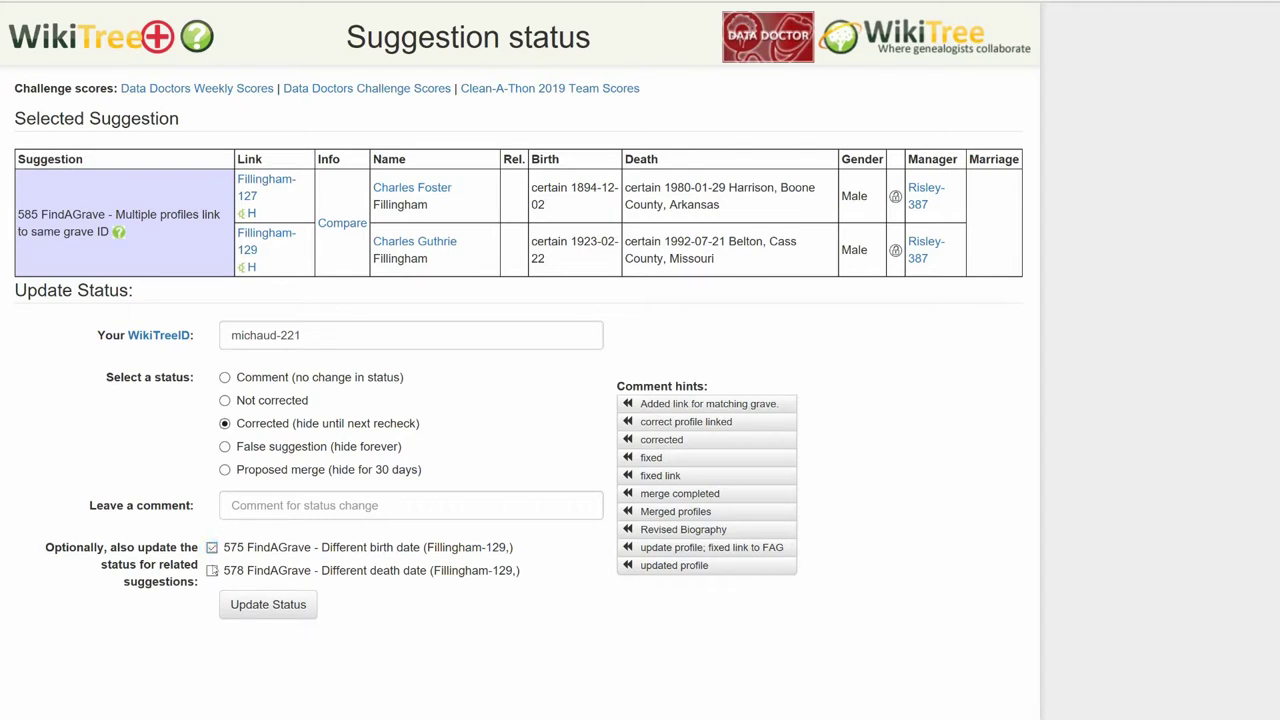
left_click(212, 570)
left_click(260, 517)
type("Added sameas=no")
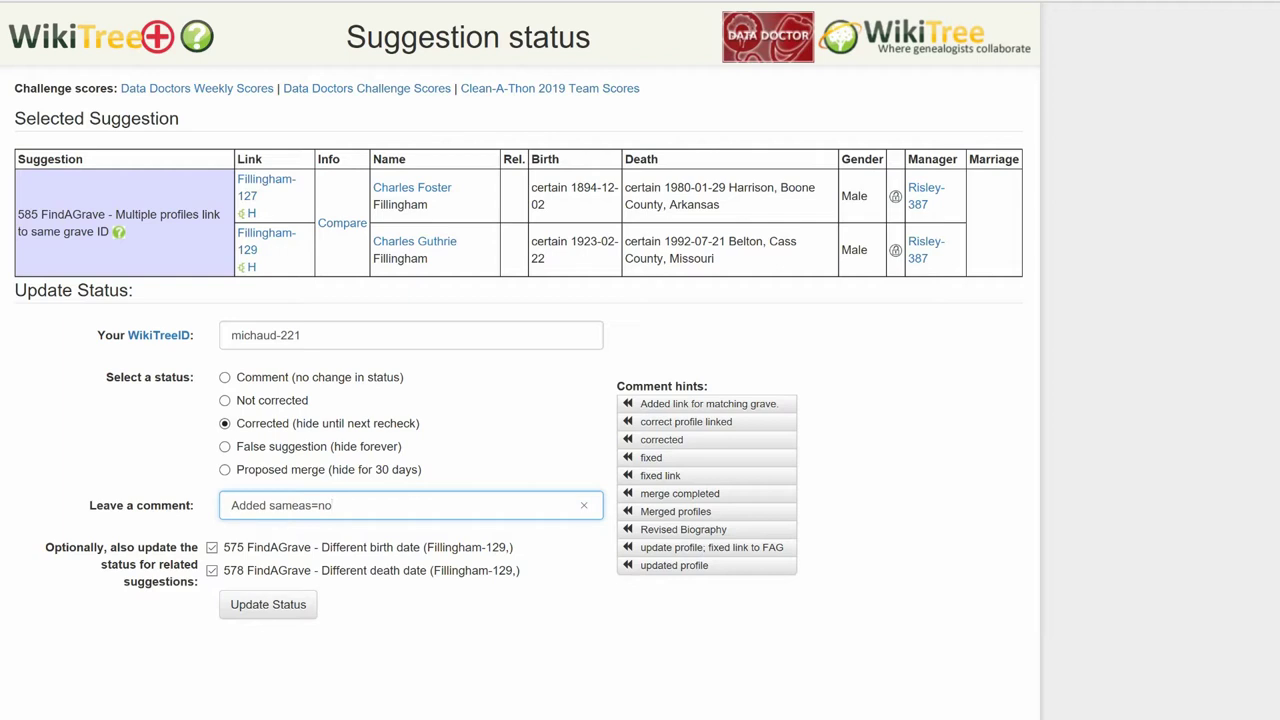
left_click(290, 608)
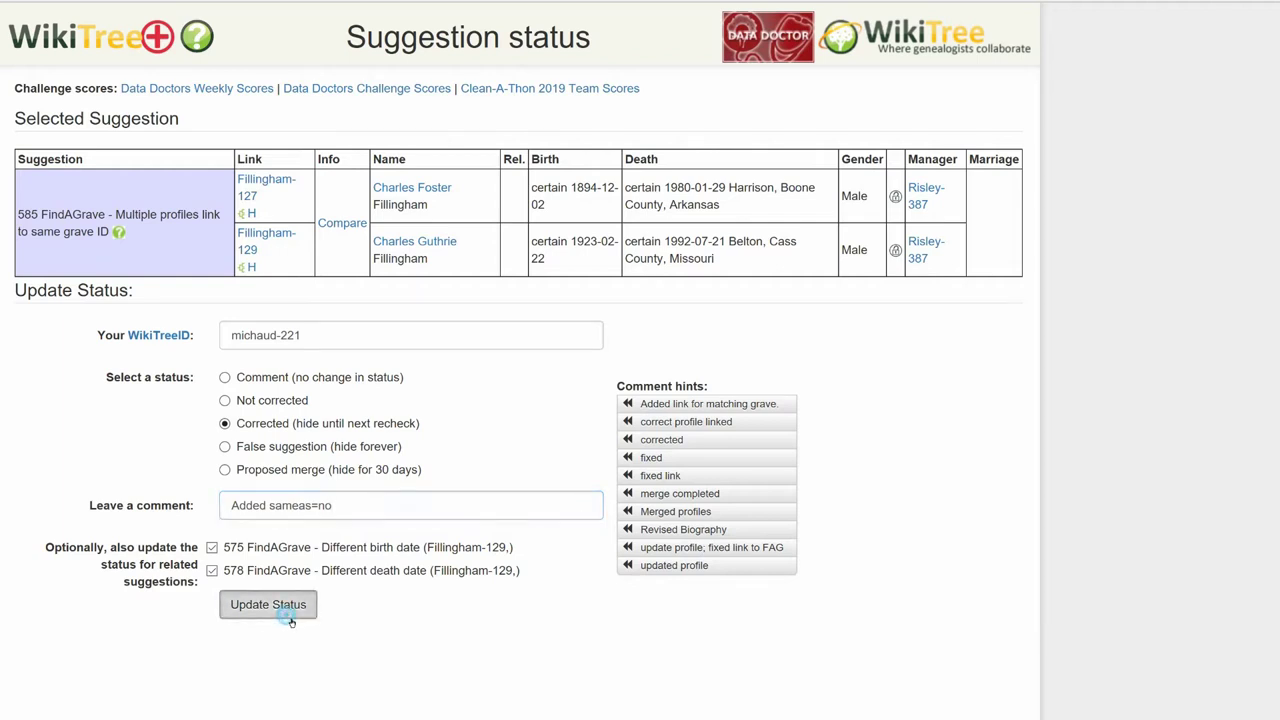